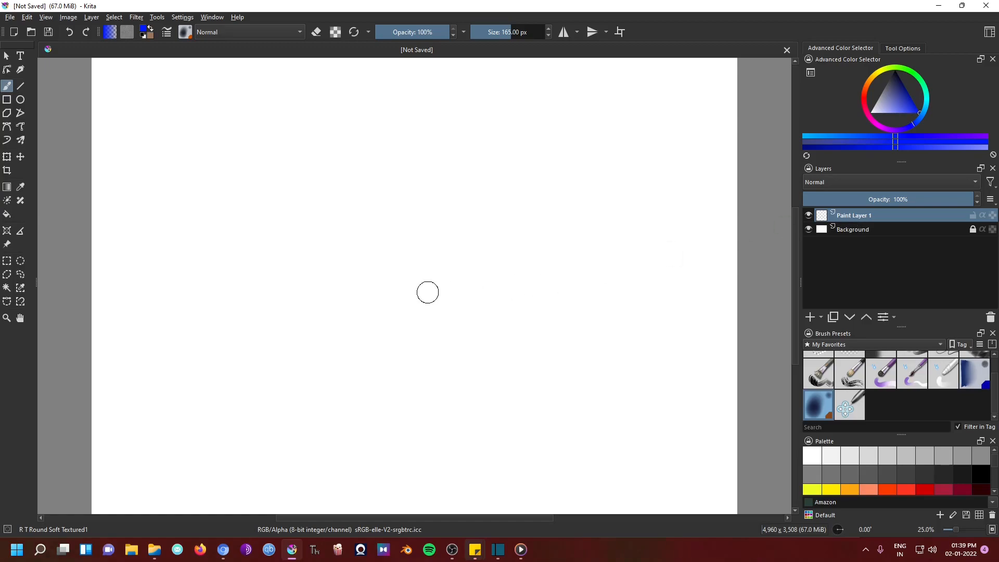
# - Paint broad, soft blue zigzag strokes across the middle of the canvas on Paint Layer 1
pyautogui.moveTo(383, 284); pyautogui.dragTo(578, 229)
pyautogui.moveTo(294, 254)
pyautogui.mouseDown()
pyautogui.moveTo(347, 224)
pyautogui.moveTo(423, 232)
pyautogui.moveTo(478, 323)
pyautogui.moveTo(631, 266)
pyautogui.mouseUp()
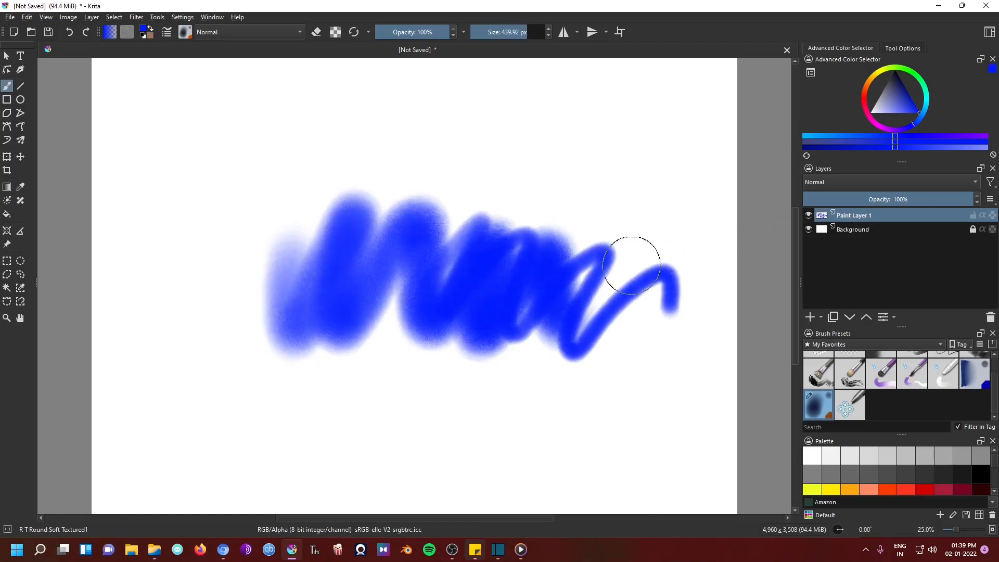
# - Try to paint on the locked Background layer, and return to Paint Layer 1
pyautogui.click(853, 229)
pyautogui.click(588, 186)
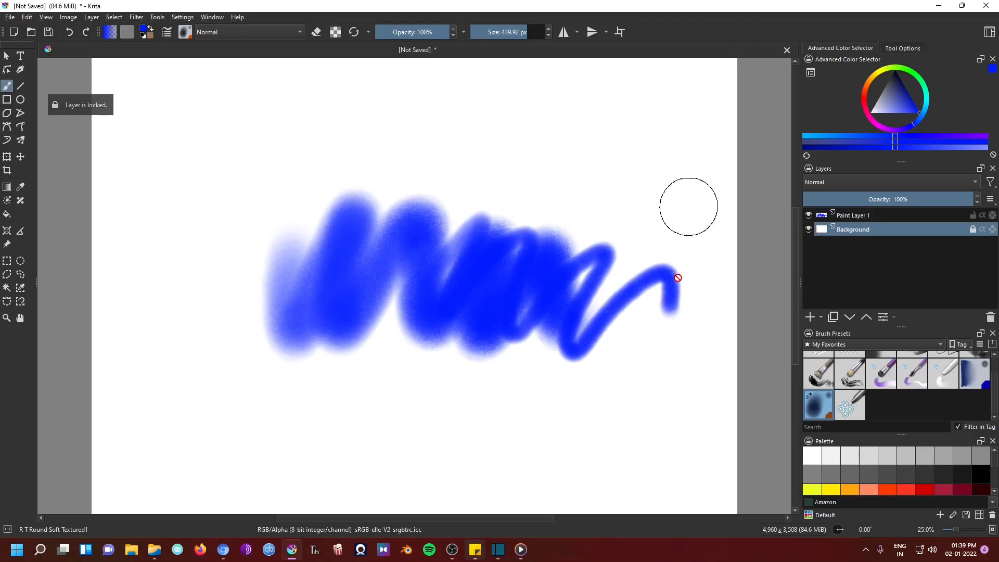
pyautogui.click(851, 215)
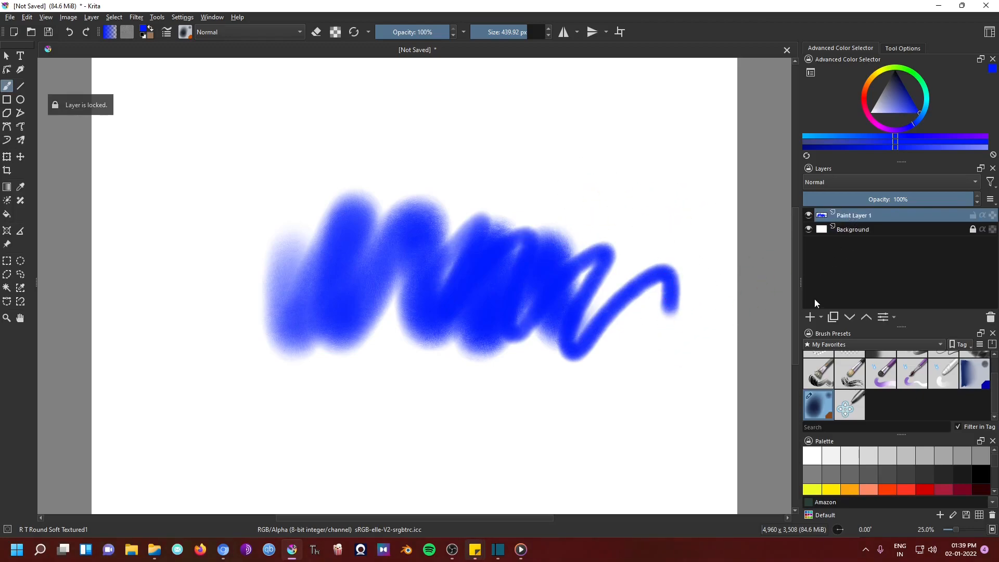
# - Add two new paint layers and paint dark red strokes on Paint Layer 2, overlapping the upper part of the blue strokes
pyautogui.click(810, 317)
pyautogui.click(810, 317)
pyautogui.click(859, 229)
pyautogui.click(864, 96)
pyautogui.moveTo(904, 97); pyautogui.dragTo(927, 96)
pyautogui.moveTo(489, 161)
pyautogui.mouseDown()
pyautogui.moveTo(397, 219)
pyautogui.moveTo(463, 194)
pyautogui.moveTo(550, 239)
pyautogui.moveTo(603, 237)
pyautogui.mouseUp()
# - Paint bright yellow strokes on Paint Layer 3, covering the top of the red area and sweeping down across the blue
pyautogui.click(853, 215)
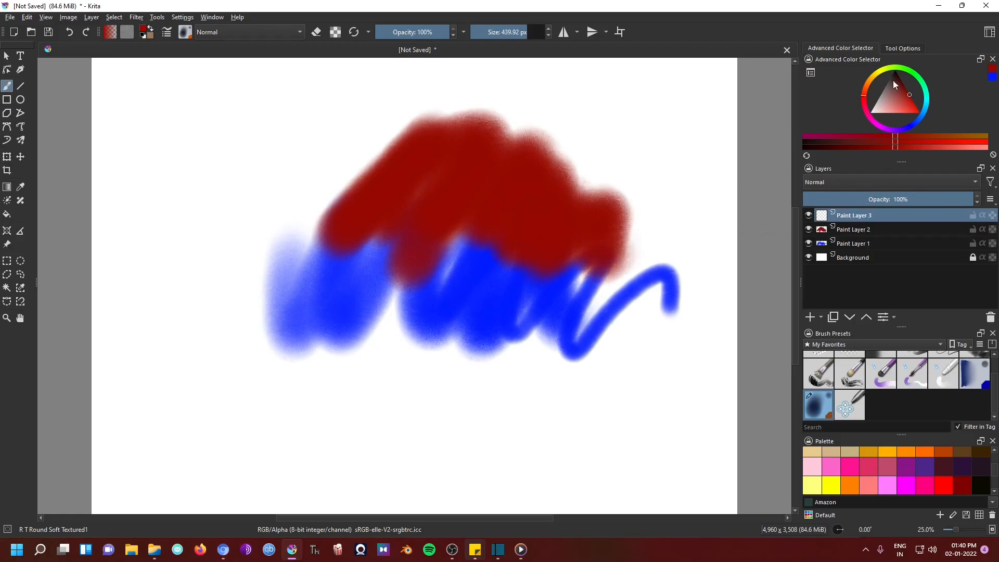
pyautogui.click(883, 74)
pyautogui.click(918, 112)
pyautogui.moveTo(385, 134)
pyautogui.mouseDown()
pyautogui.moveTo(408, 143)
pyautogui.moveTo(553, 111)
pyautogui.moveTo(584, 129)
pyautogui.moveTo(569, 209)
pyautogui.moveTo(424, 403)
pyautogui.mouseUp()
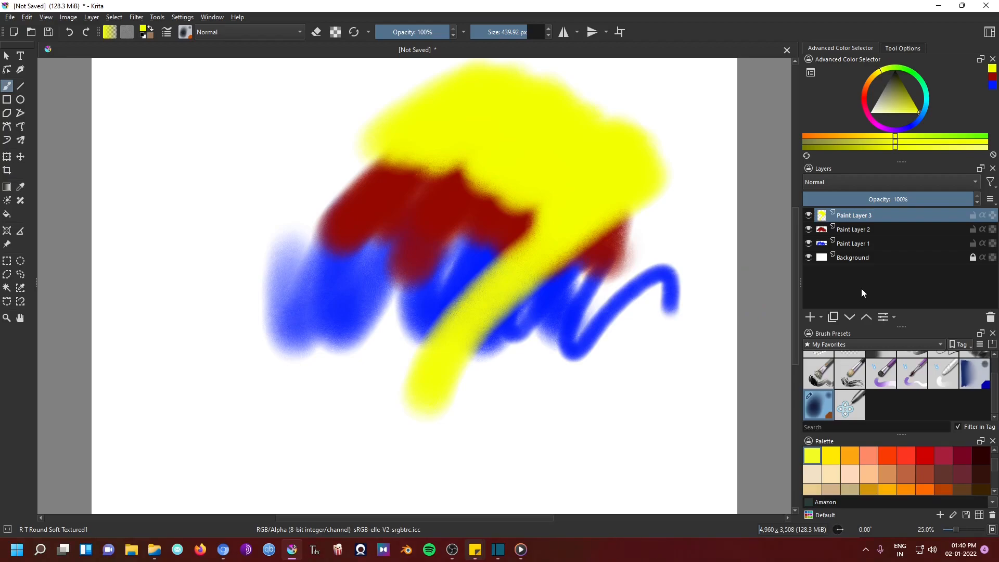
# - Hide and show Paint Layer 3, Paint Layer 2 and Paint Layer 1 one after another
pyautogui.click(807, 215)
pyautogui.click(808, 216)
pyautogui.click(808, 228)
pyautogui.click(808, 229)
pyautogui.click(808, 243)
pyautogui.click(809, 243)
pyautogui.click(821, 316)
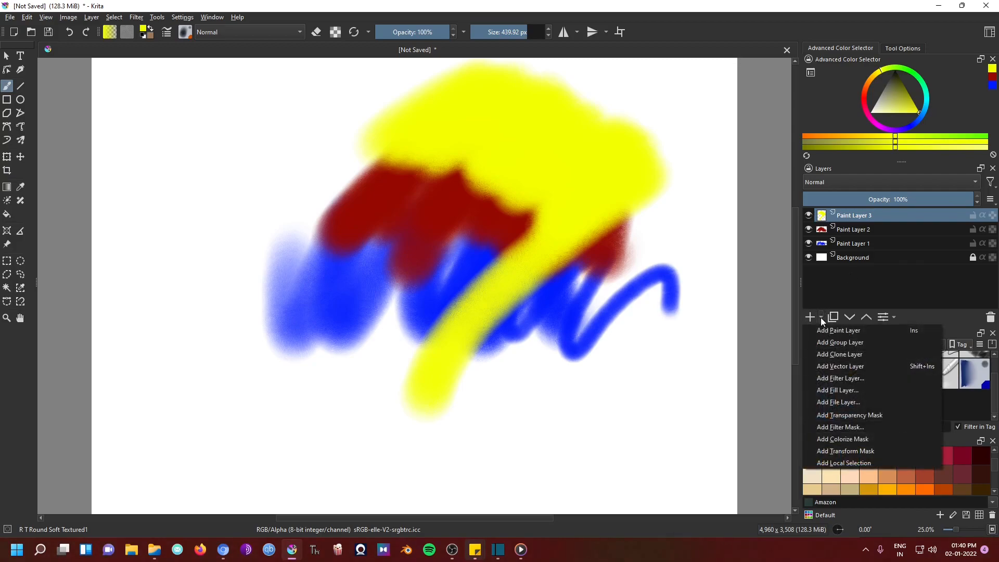
pyautogui.click(821, 317)
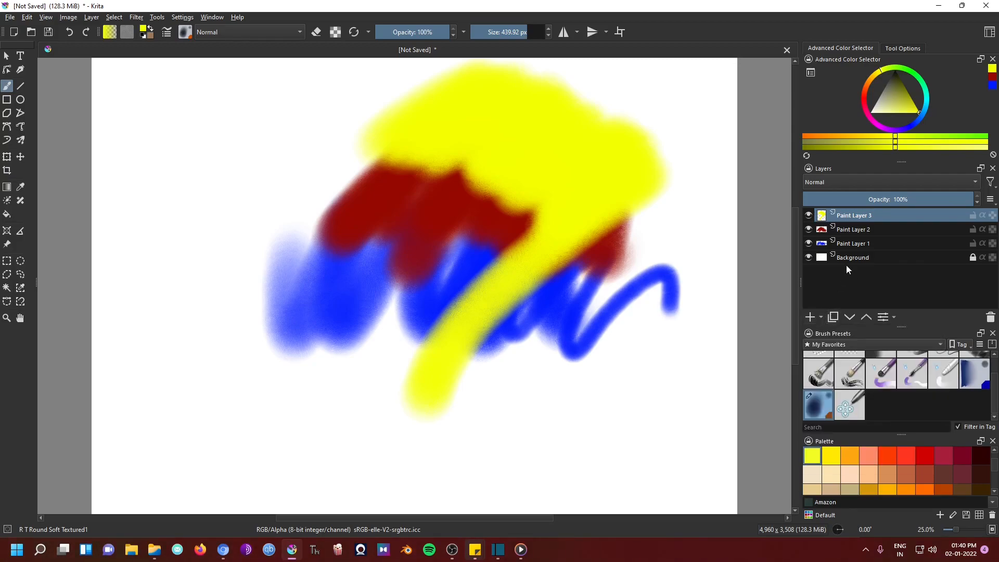
# - Duplicate Paint Layer 2 and keep the copy active
pyautogui.click(847, 231)
pyautogui.click(833, 316)
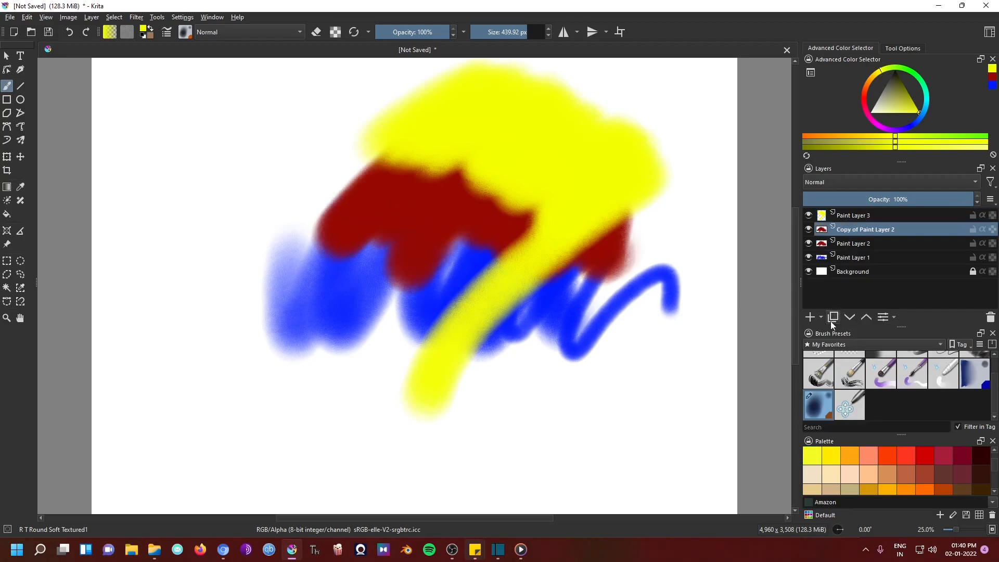
pyautogui.rightClick(841, 229)
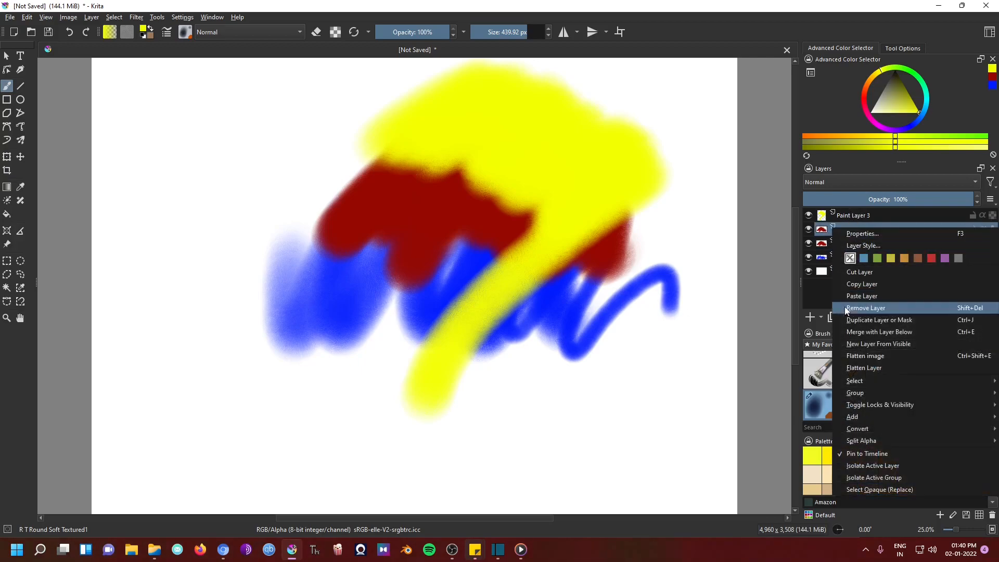
pyautogui.click(848, 217)
pyautogui.click(846, 230)
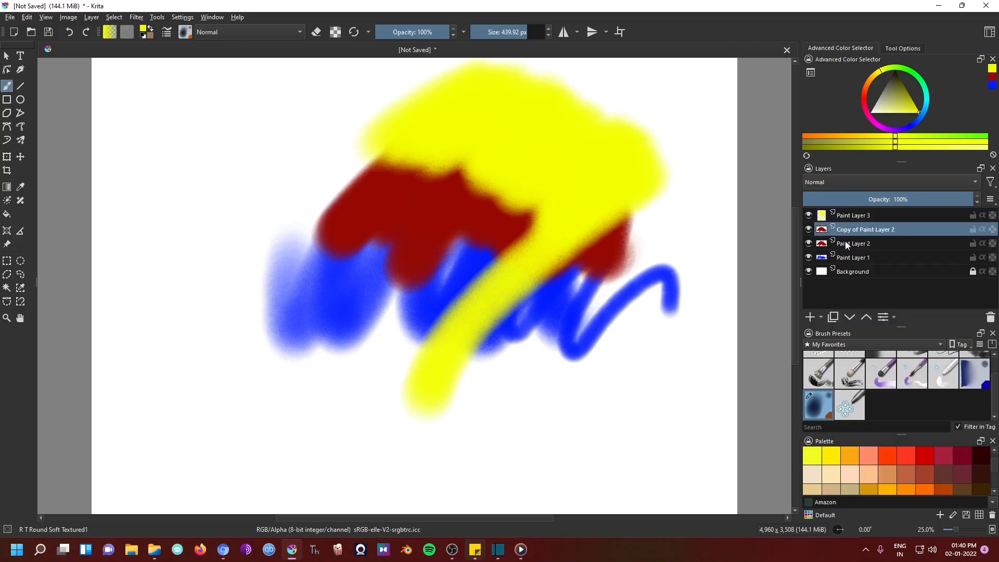
# - Move the copy of Paint Layer 2 below Background and up to the top of the stack, and delete it
pyautogui.click(850, 317)
pyautogui.click(849, 317)
pyautogui.click(849, 317)
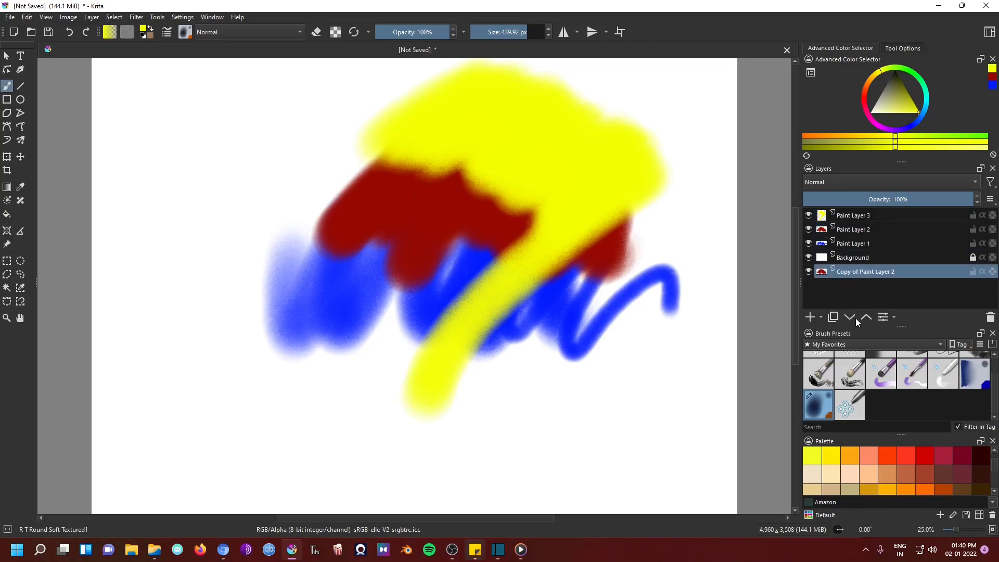
pyautogui.click(865, 317)
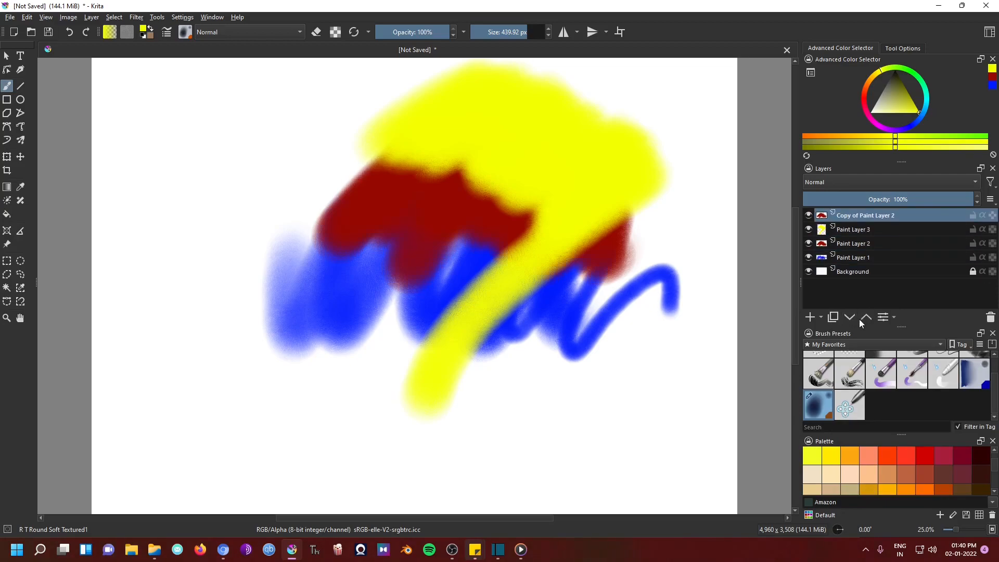
pyautogui.click(989, 317)
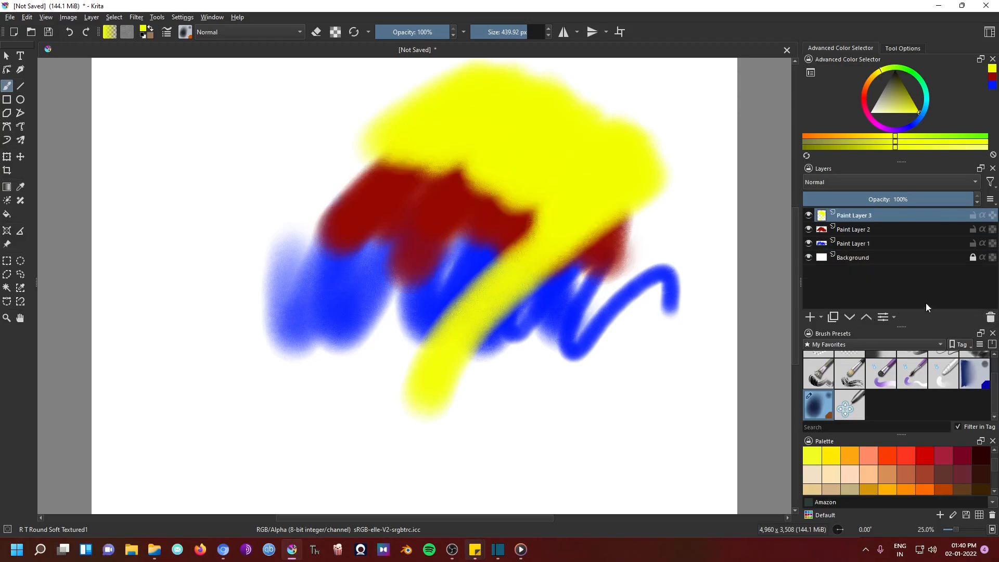
# - Select the whole canvas on Paint Layer 3, cut its contents and paste them as a new layer
pyautogui.rightClick(849, 216)
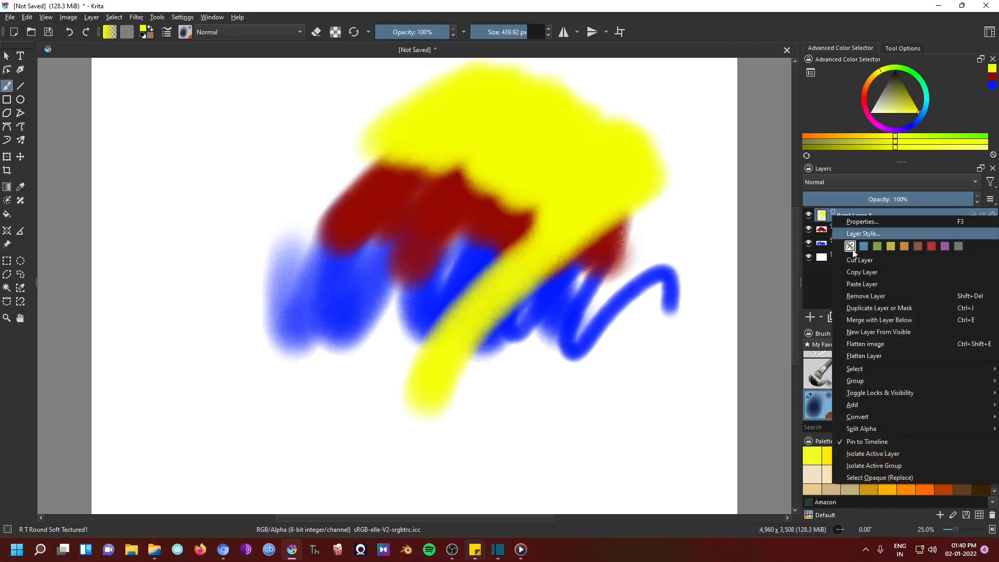
pyautogui.click(823, 217)
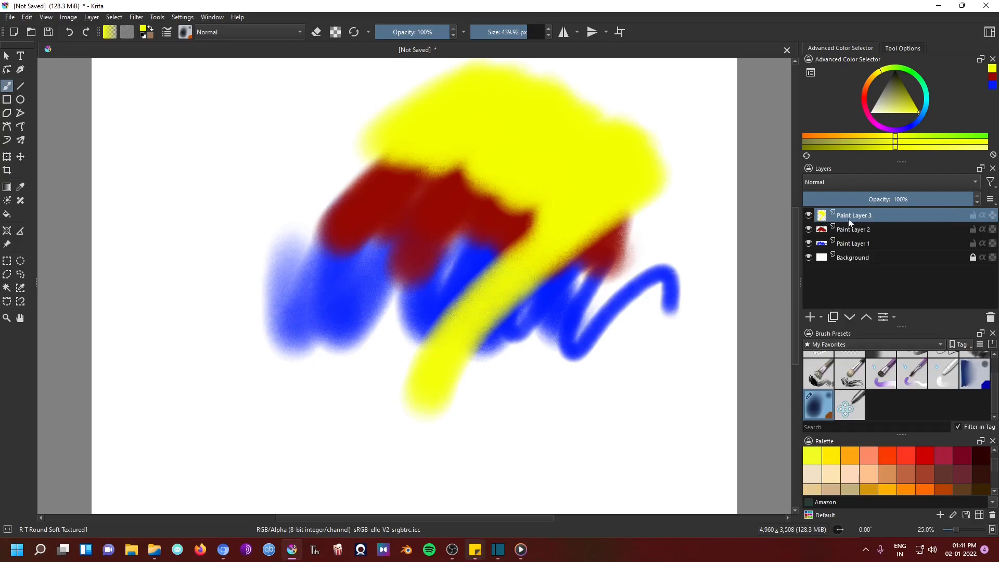
pyautogui.hotkey('ctrl', 'a')
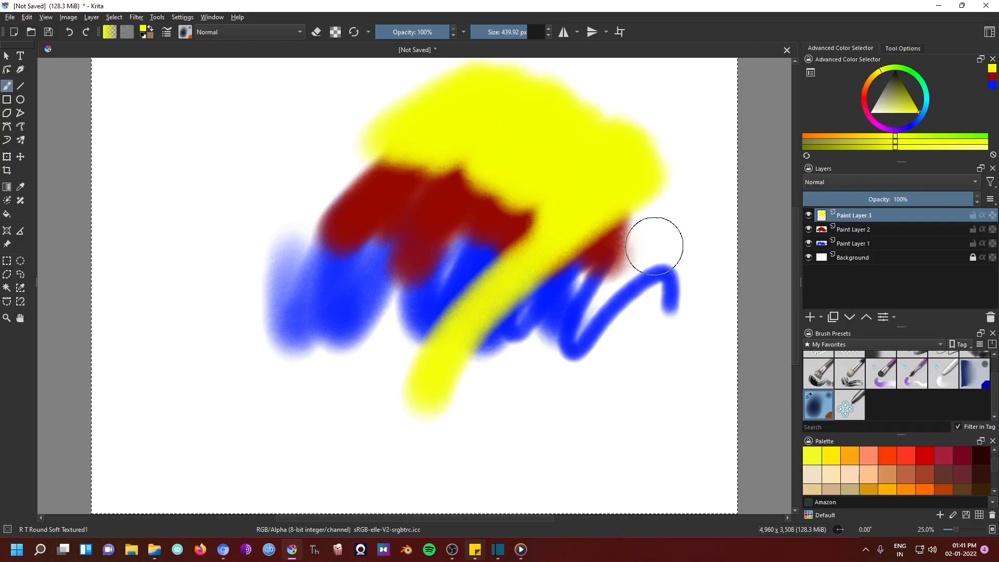
pyautogui.hotkey('ctrl', 'x')
pyautogui.hotkey('ctrl', 'v')
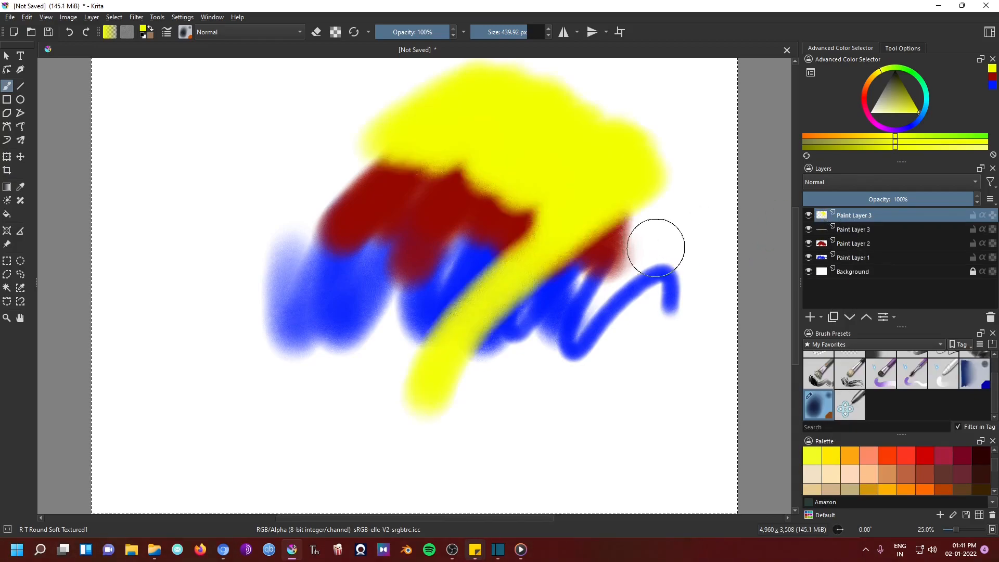
# - Delete the emptied original Paint Layer 3 and make the pasted yellow layer active
pyautogui.click(873, 229)
pyautogui.click(990, 317)
pyautogui.click(852, 216)
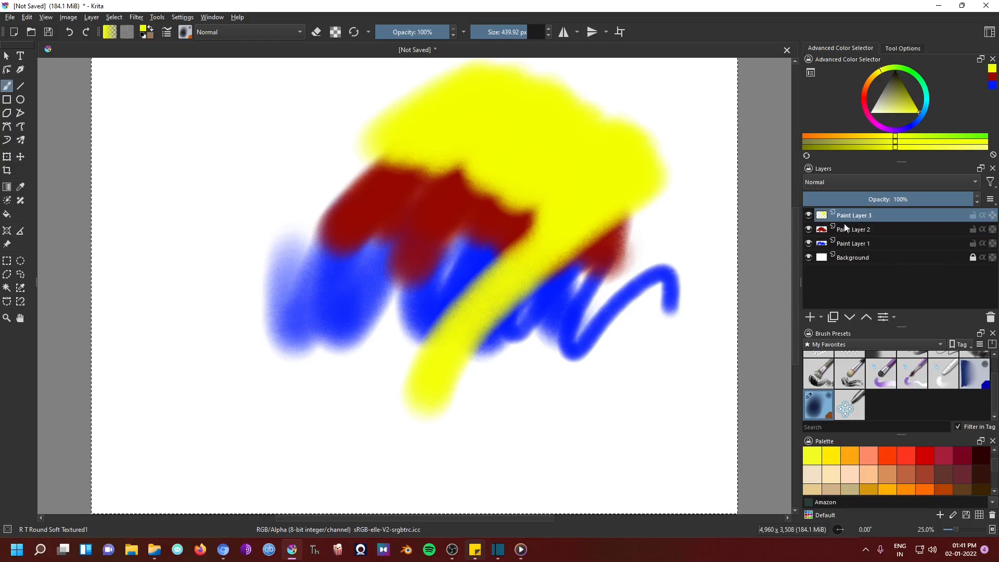
# - Step the active layer down through the stack and back up to Paint Layer 3
pyautogui.press('Down')
pyautogui.press('Down')
pyautogui.press('Down')
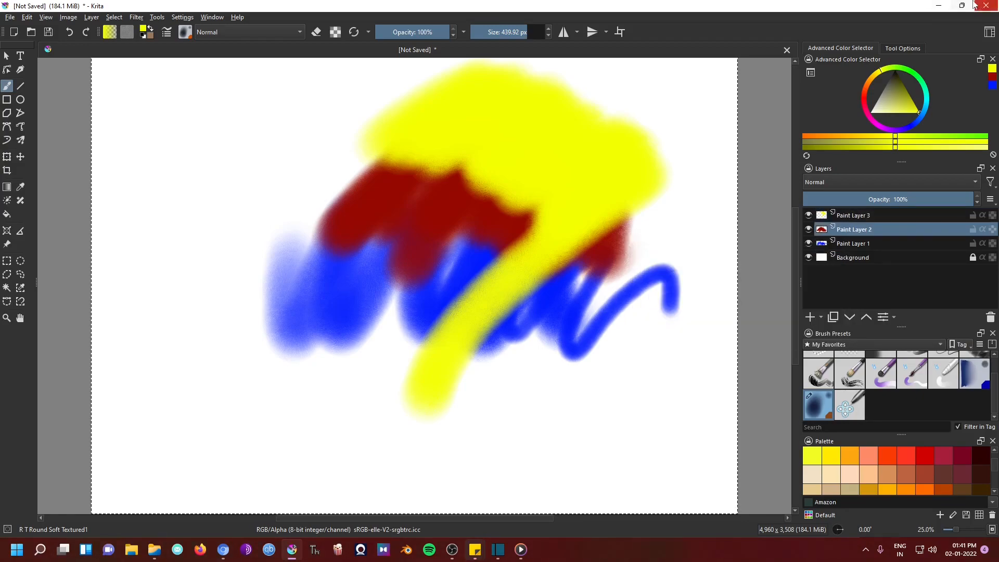
pyautogui.press('Up')
pyautogui.press('Up')
pyautogui.press('Up')
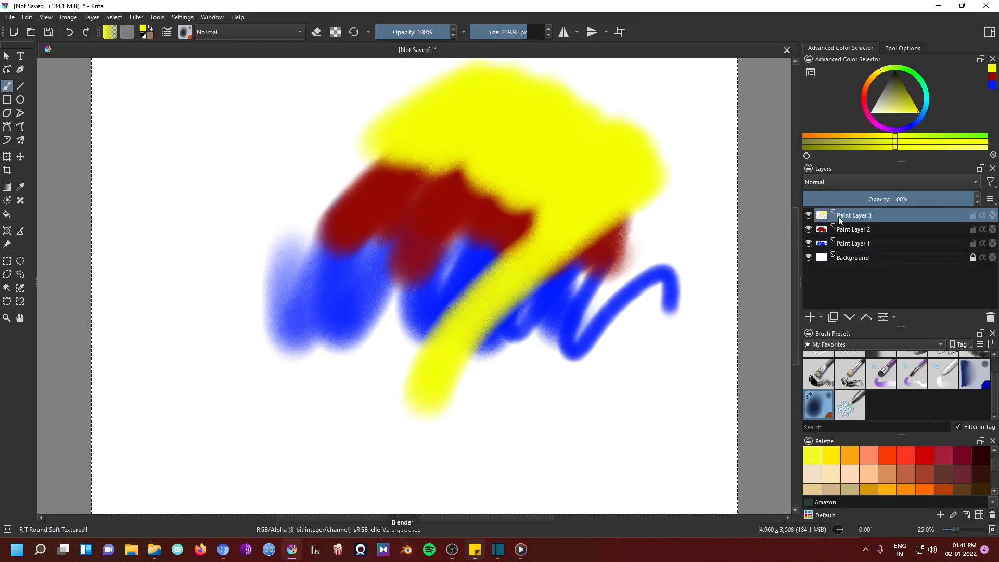
# - Select Paint Layers 1, 2 and 3 together and merge them into one layer
pyautogui.keyDown('shift'); pyautogui.click(856, 246); pyautogui.keyUp('shift')
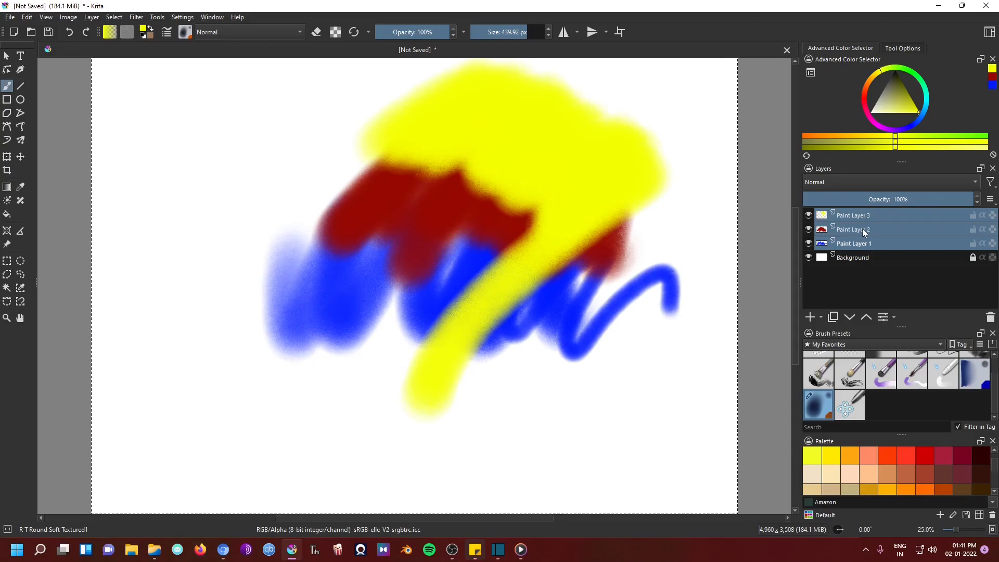
pyautogui.rightClick(861, 229)
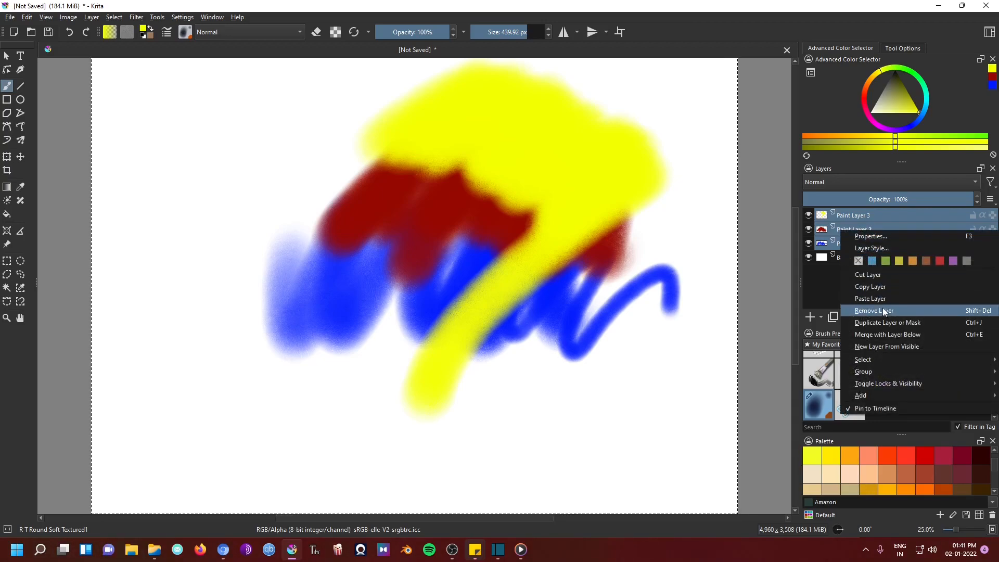
pyautogui.click(883, 336)
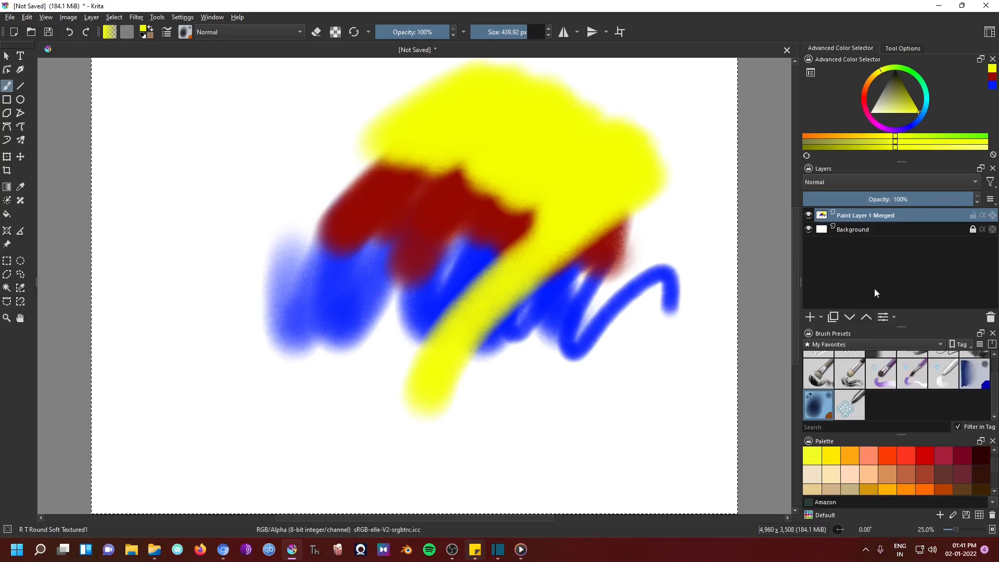
# - Flatten the image into a single layer, and undo both the flattening and the layer merge
pyautogui.rightClick(877, 213)
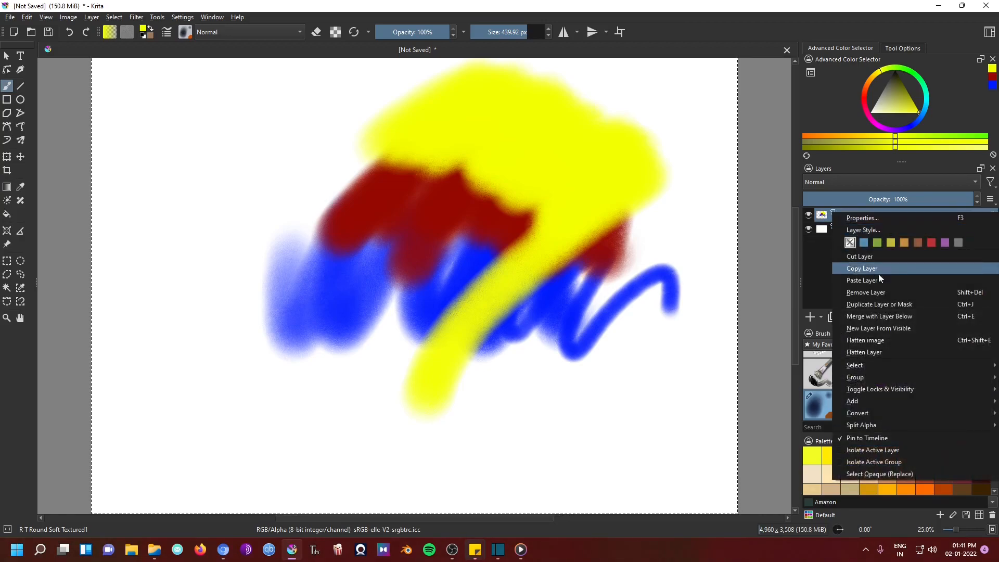
pyautogui.click(888, 340)
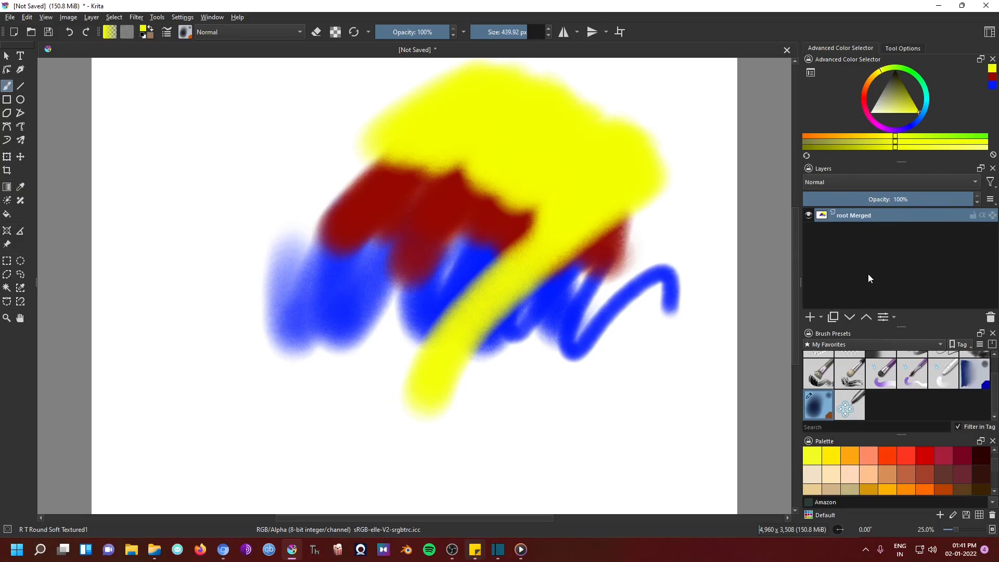
pyautogui.hotkey('ctrl', 'z')
pyautogui.hotkey('ctrl', 'z')
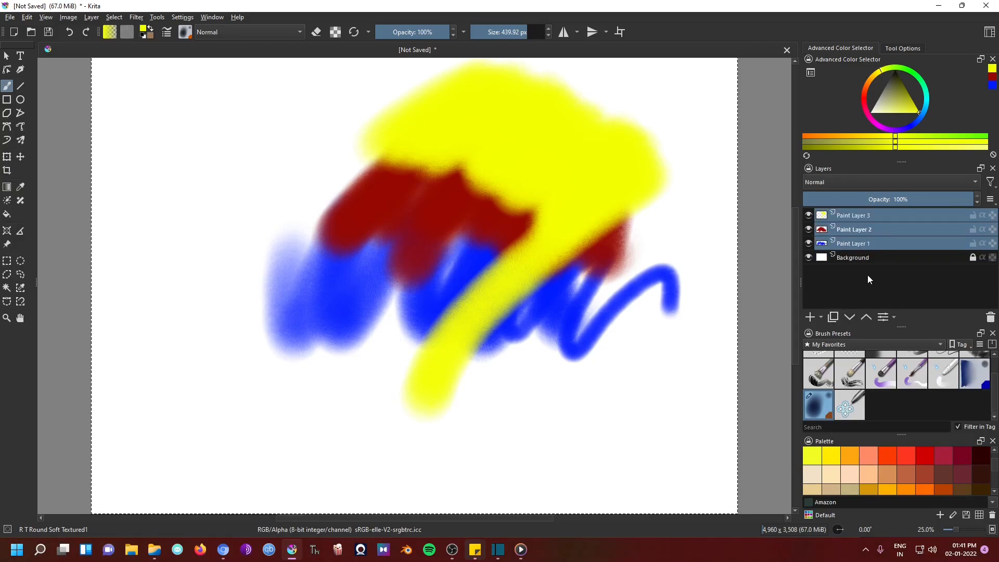
# - Select Paint Layer 3 alone, and activate layers from the canvas by picking the red, blue and yellow strokes in turn
pyautogui.click(869, 214)
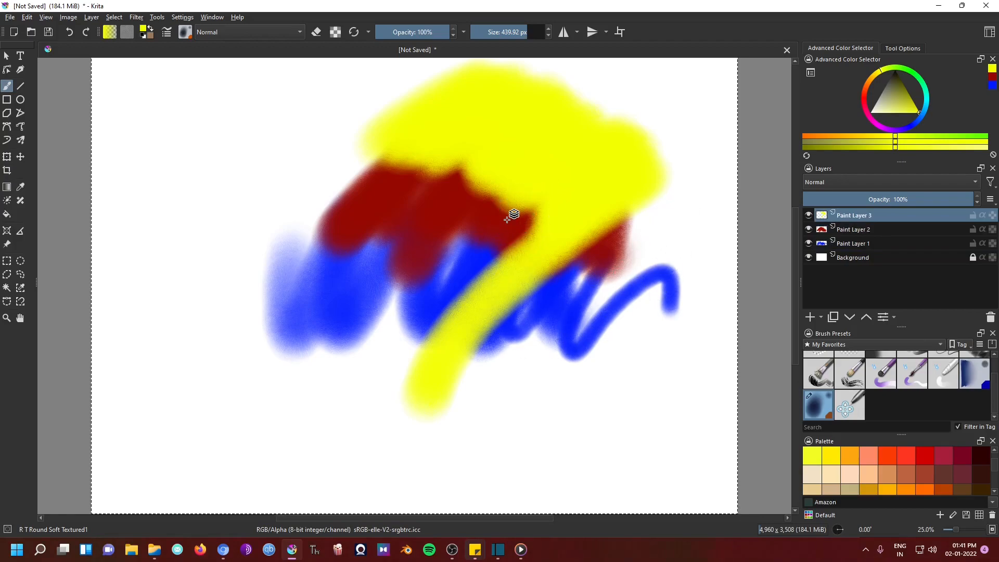
pyautogui.click(424, 211)
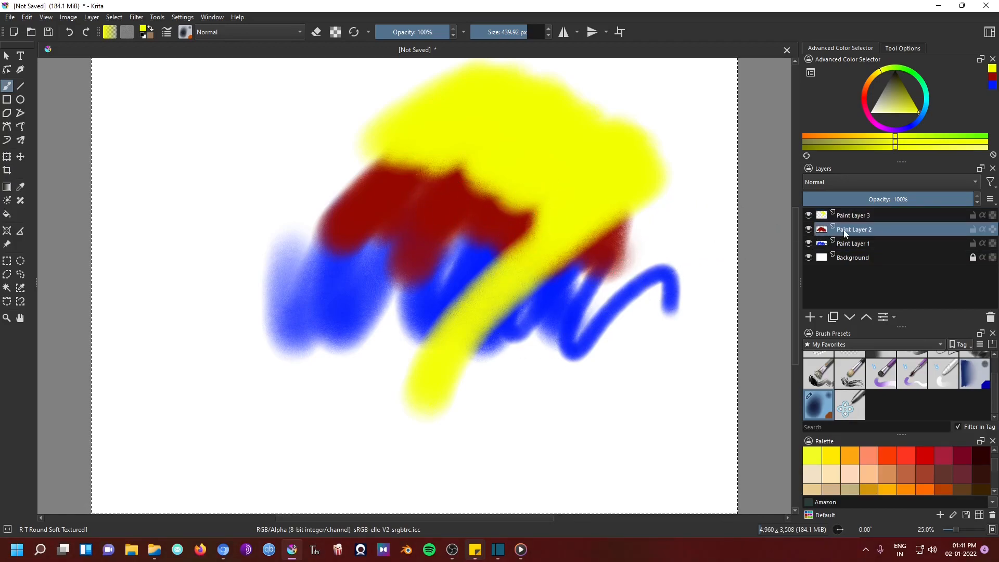
pyautogui.click(352, 286)
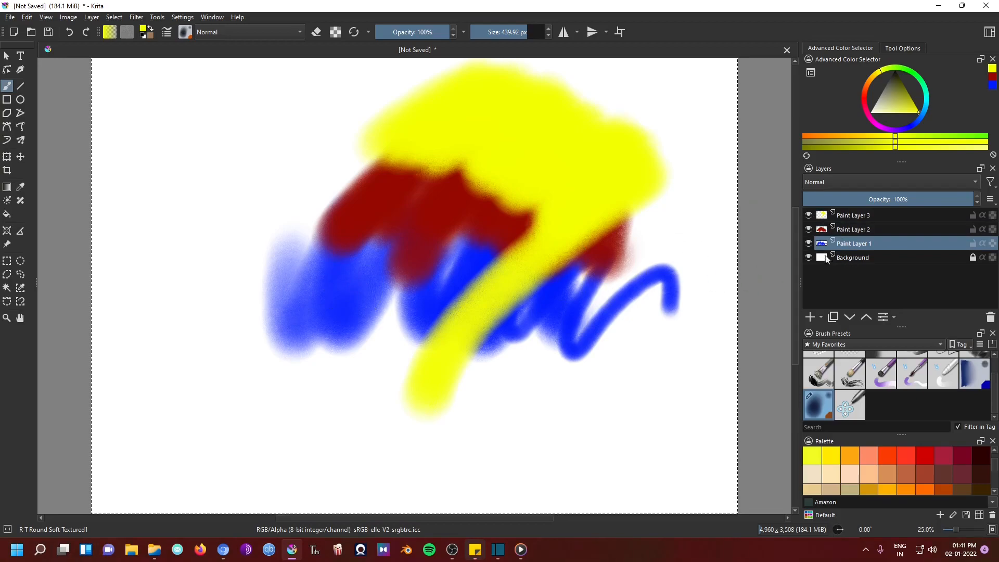
pyautogui.click(589, 165)
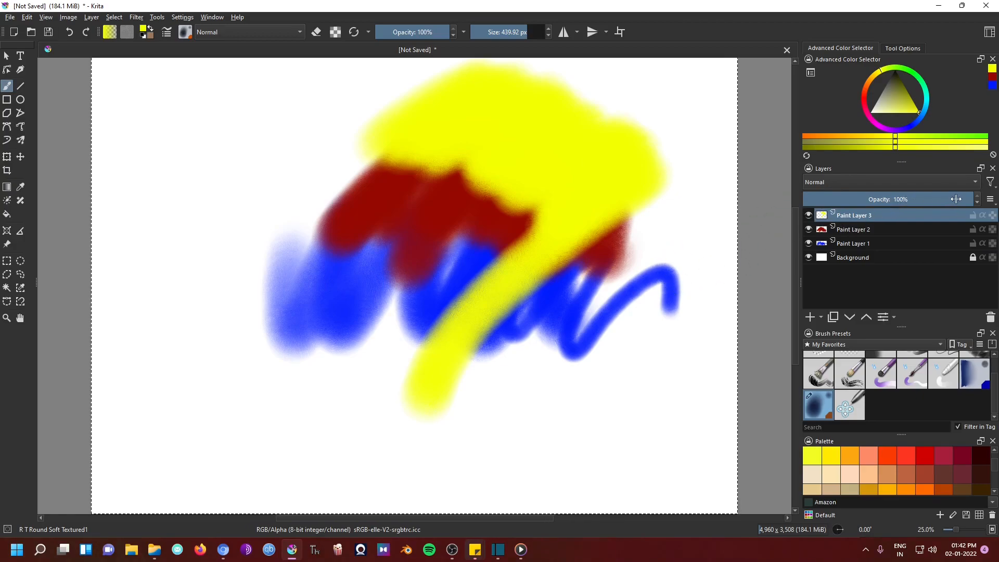
# - Lower Paint Layer 3's opacity to 0% and restore it to 100%
pyautogui.moveTo(958, 200); pyautogui.dragTo(769, 205)
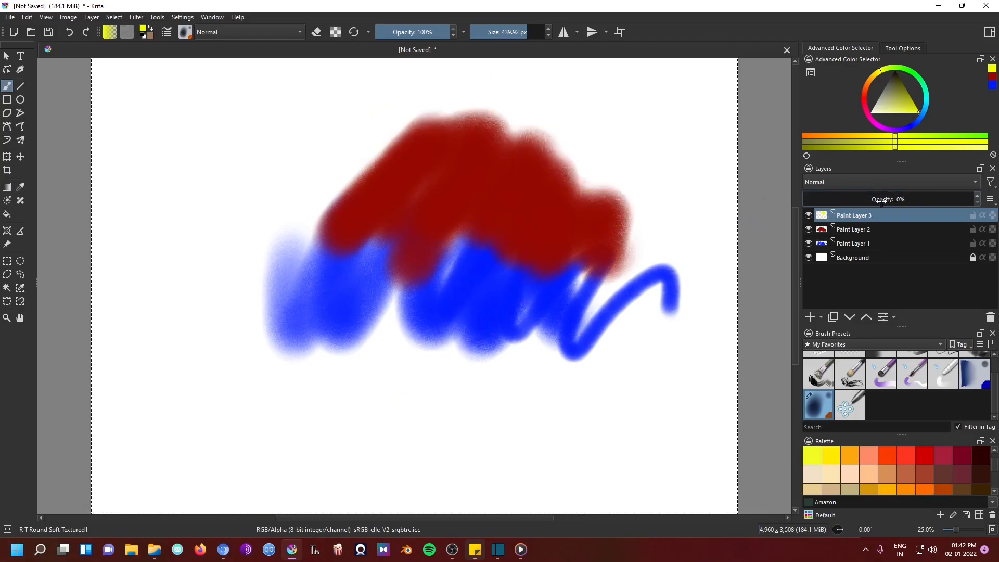
pyautogui.click(901, 200)
pyautogui.moveTo(901, 200); pyautogui.dragTo(971, 210)
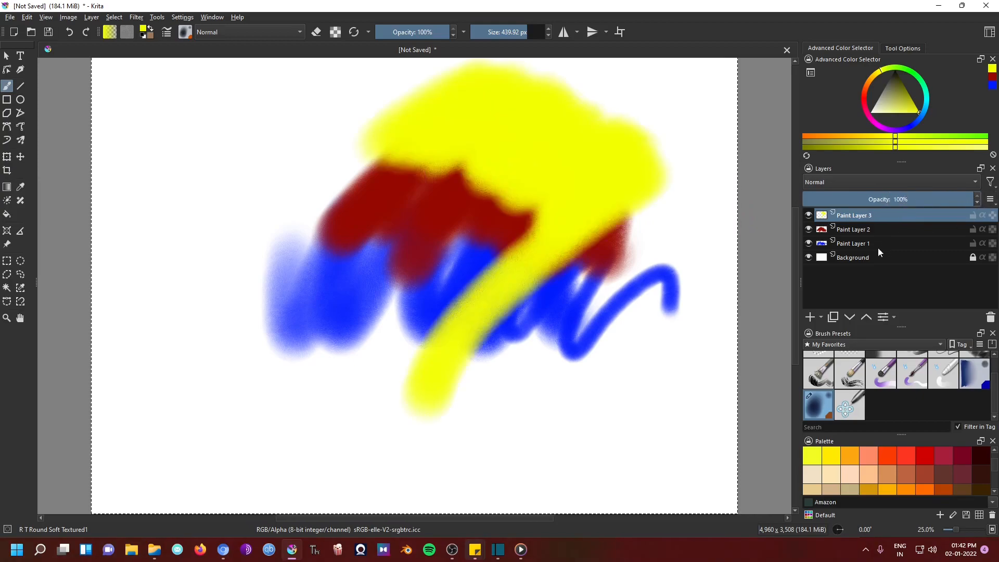
# - Rename Paint Layer 3 as yellow
pyautogui.doubleClick(864, 216)
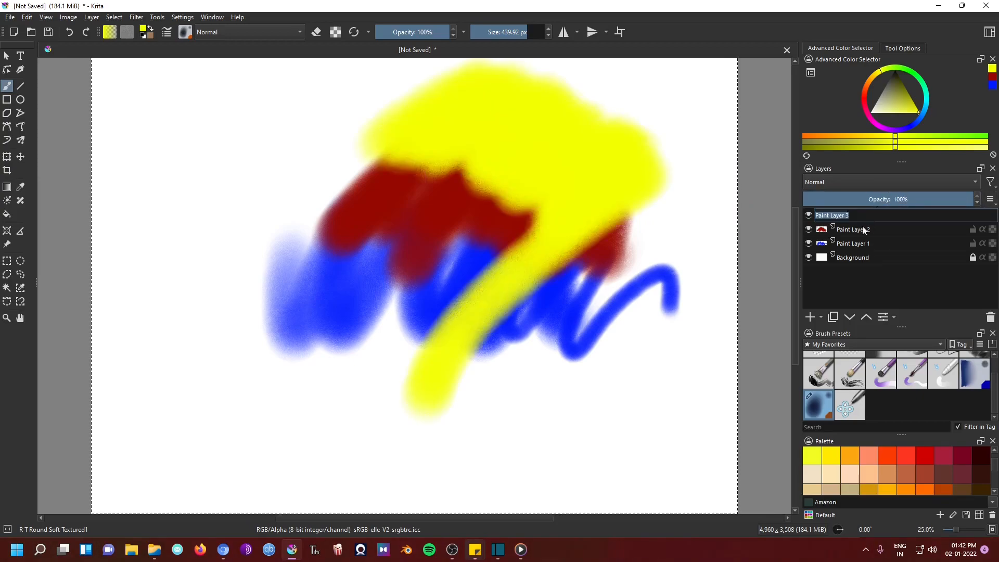
pyautogui.write('yell')
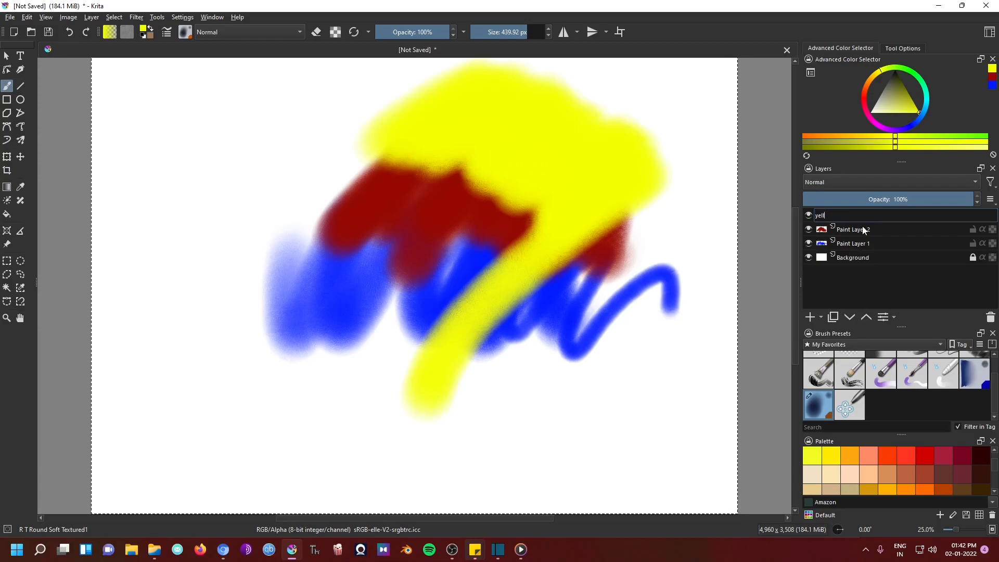
pyautogui.write('ow')
pyautogui.press('Return')
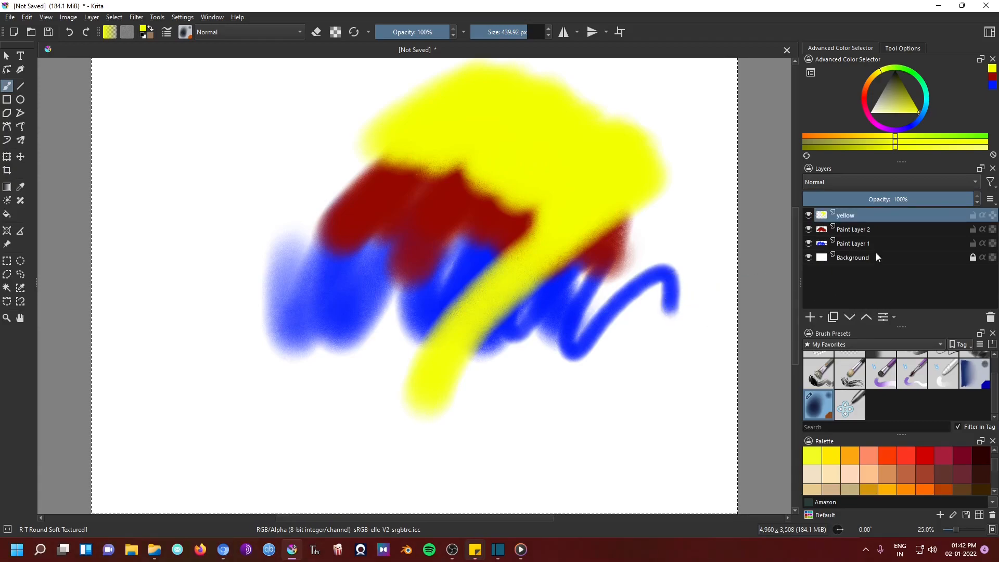
# - Rename Paint Layer 2 as red, then view its layer properties and close them without changes
pyautogui.doubleClick(863, 229)
pyautogui.write('red')
pyautogui.press('Return')
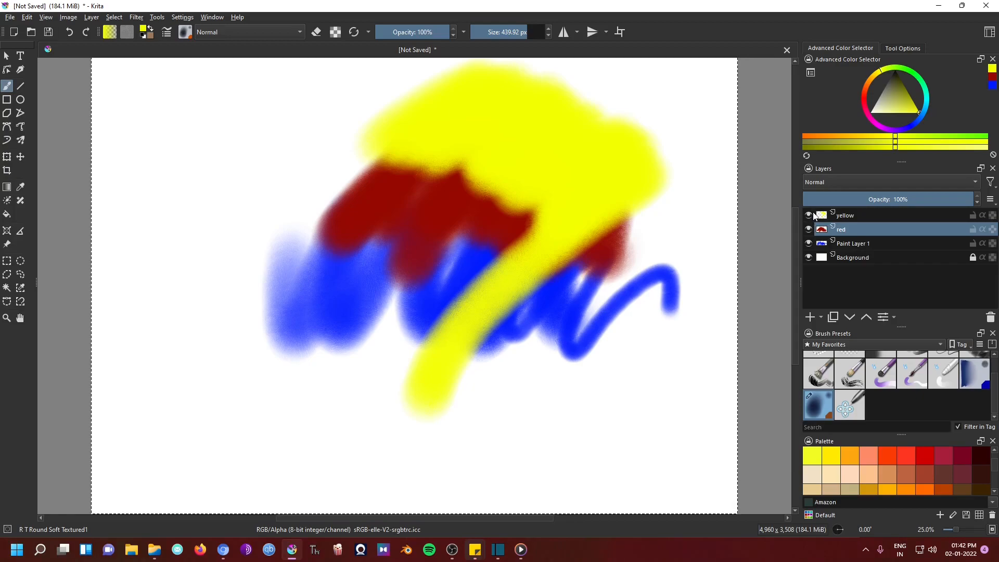
pyautogui.click(883, 317)
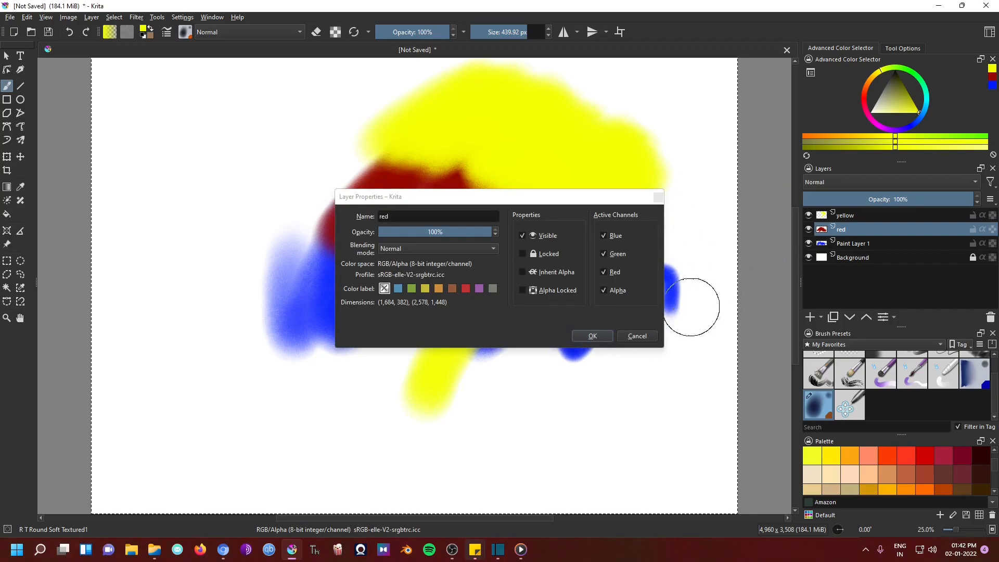
pyautogui.click(637, 336)
# - Hide and show the red layer and Paint Layer 1 to compare the picture with and without each
pyautogui.click(808, 229)
pyautogui.click(807, 229)
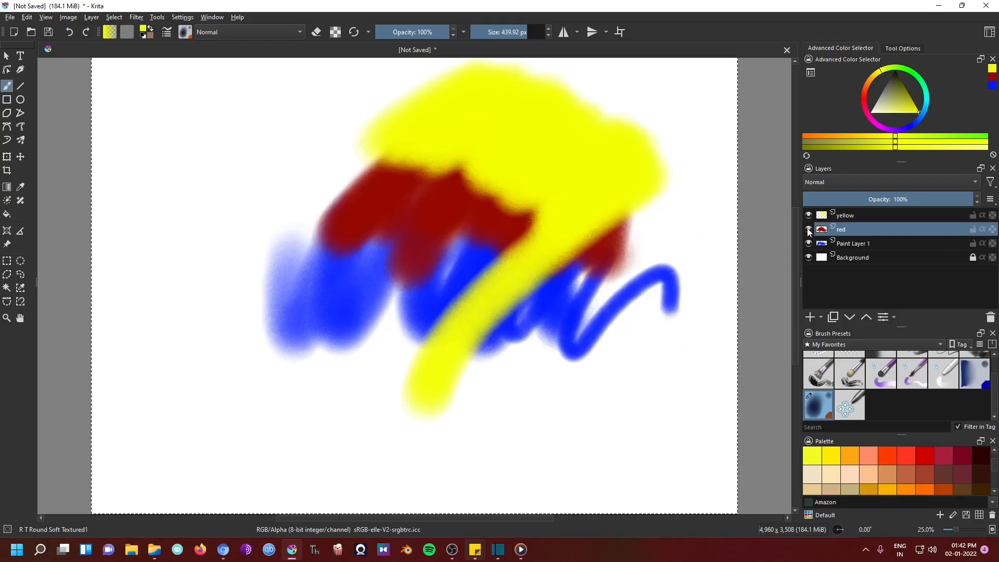
pyautogui.click(808, 229)
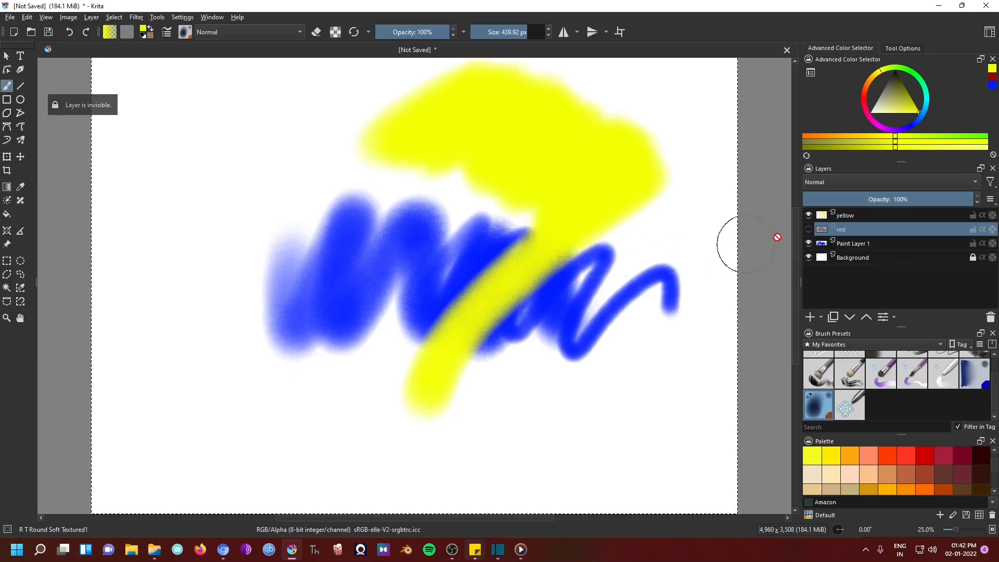
pyautogui.click(808, 229)
pyautogui.click(807, 242)
pyautogui.click(807, 243)
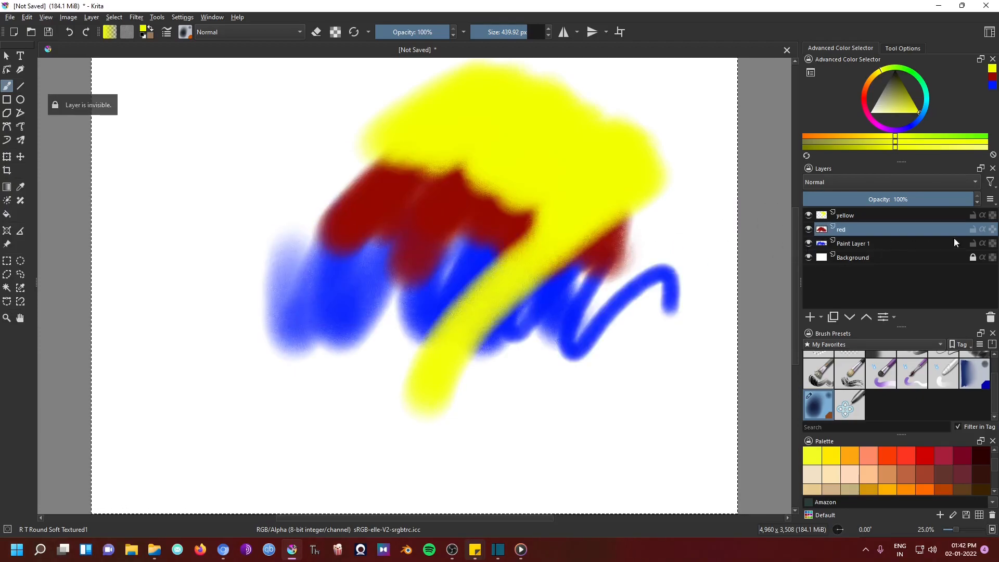
# - Unlock the Background layer and paint a horizontal red stroke on it just below the yellow stroke
pyautogui.click(973, 229)
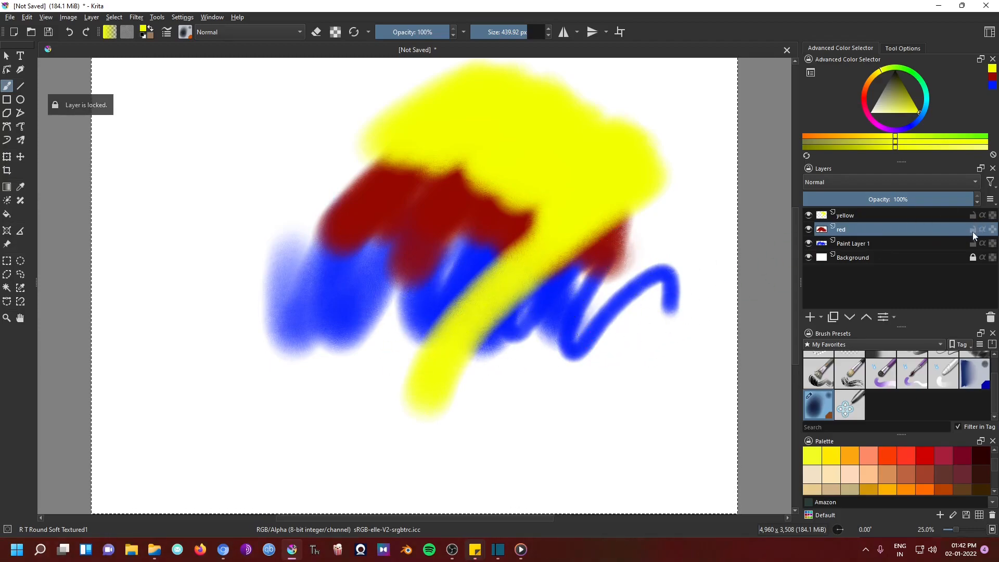
pyautogui.click(936, 260)
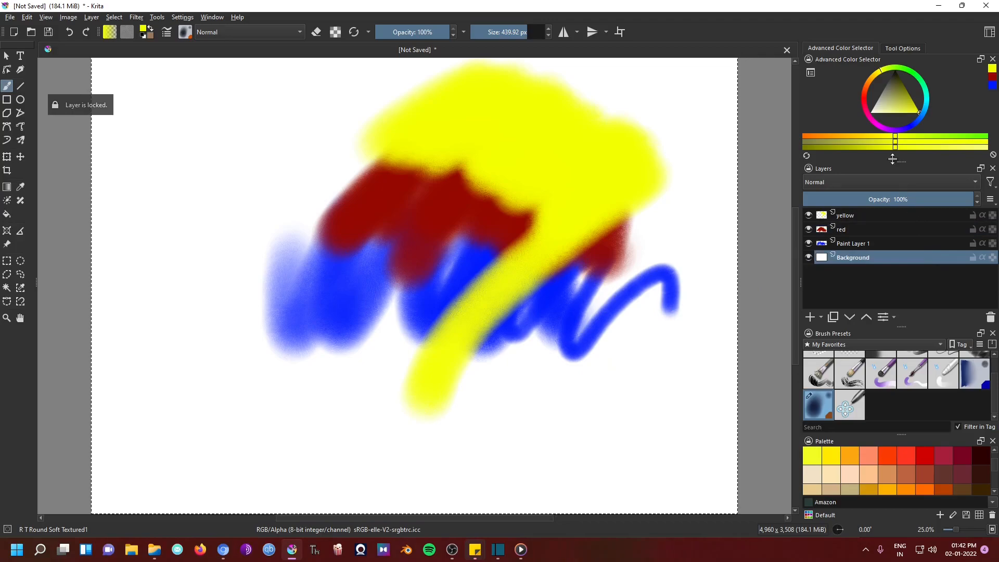
pyautogui.moveTo(864, 87); pyautogui.dragTo(861, 101)
pyautogui.click(914, 102)
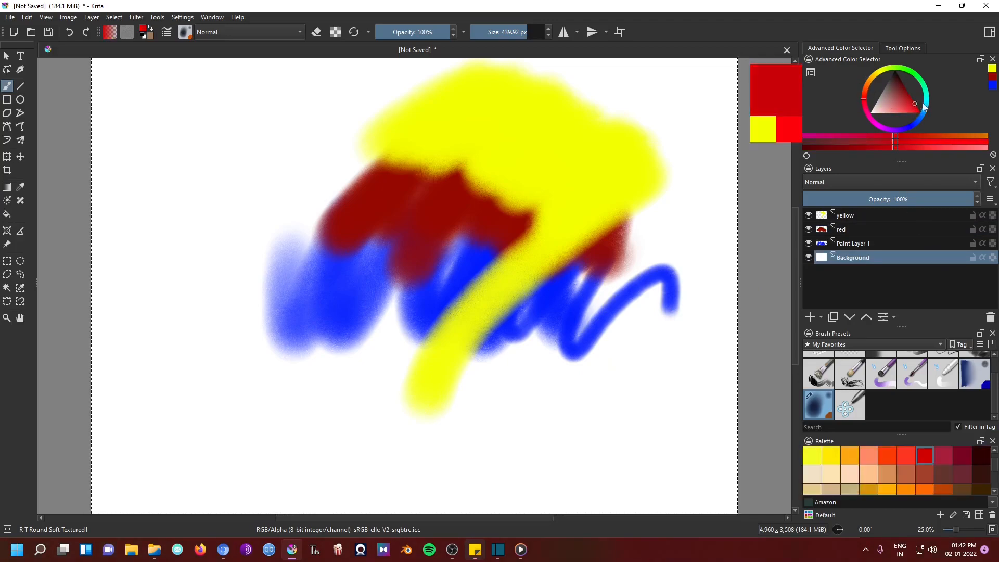
pyautogui.moveTo(411, 432)
pyautogui.mouseDown()
pyautogui.moveTo(402, 437)
pyautogui.moveTo(470, 431)
pyautogui.moveTo(564, 462)
pyautogui.moveTo(588, 443)
pyautogui.mouseUp()
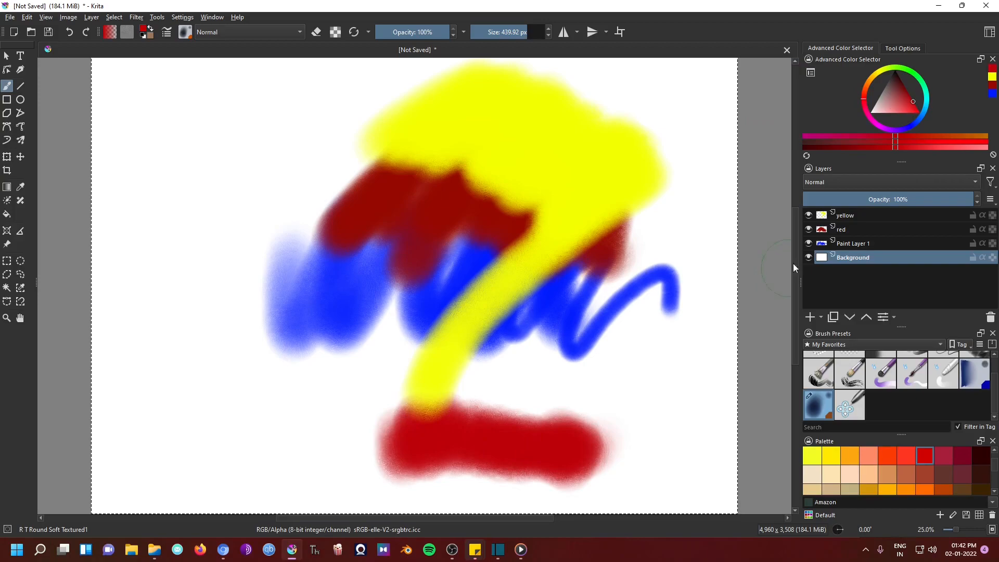
# - Paint white and black strokes over the yellow area with the yellow layer's alpha locked, and turn that lock off again
pyautogui.click(905, 241)
pyautogui.click(901, 230)
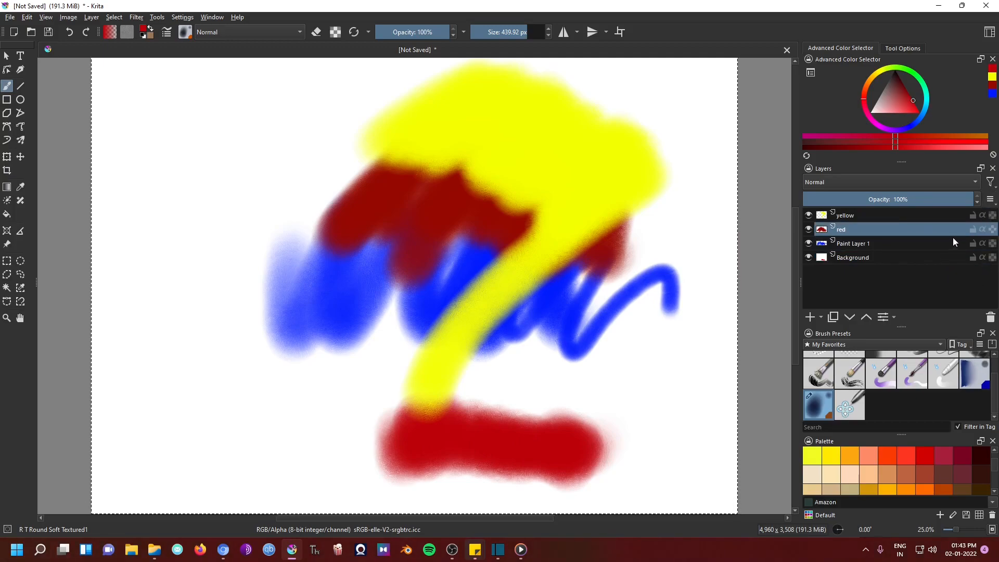
pyautogui.click(910, 215)
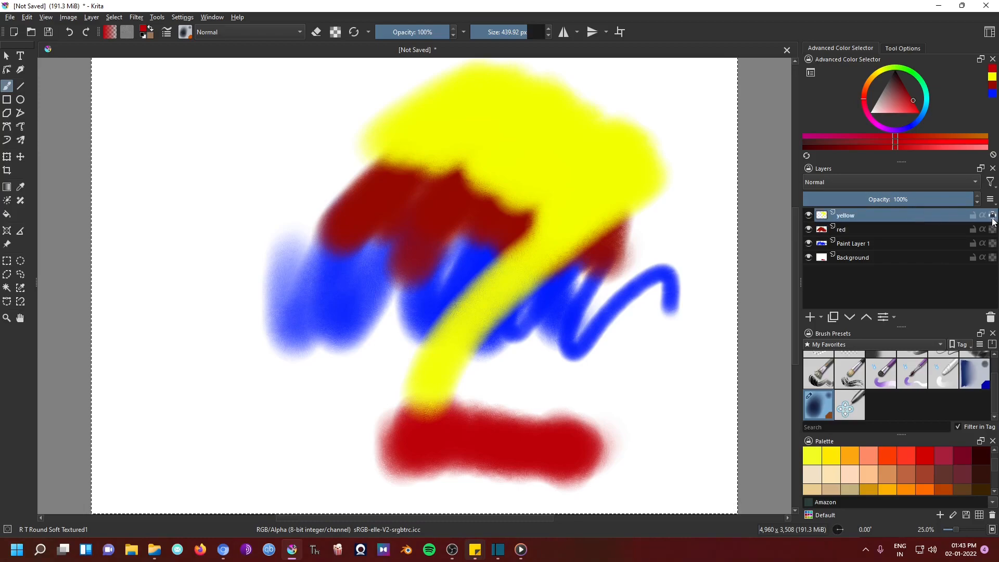
pyautogui.click(914, 124)
pyautogui.moveTo(909, 106); pyautogui.dragTo(868, 113)
pyautogui.moveTo(476, 99)
pyautogui.mouseDown()
pyautogui.moveTo(469, 122)
pyautogui.moveTo(518, 129)
pyautogui.moveTo(533, 164)
pyautogui.moveTo(680, 154)
pyautogui.moveTo(704, 185)
pyautogui.mouseUp()
pyautogui.moveTo(901, 97); pyautogui.dragTo(909, 54)
pyautogui.moveTo(471, 78)
pyautogui.mouseDown()
pyautogui.moveTo(619, 102)
pyautogui.moveTo(649, 173)
pyautogui.moveTo(573, 236)
pyautogui.moveTo(617, 205)
pyautogui.moveTo(587, 115)
pyautogui.moveTo(534, 86)
pyautogui.mouseUp()
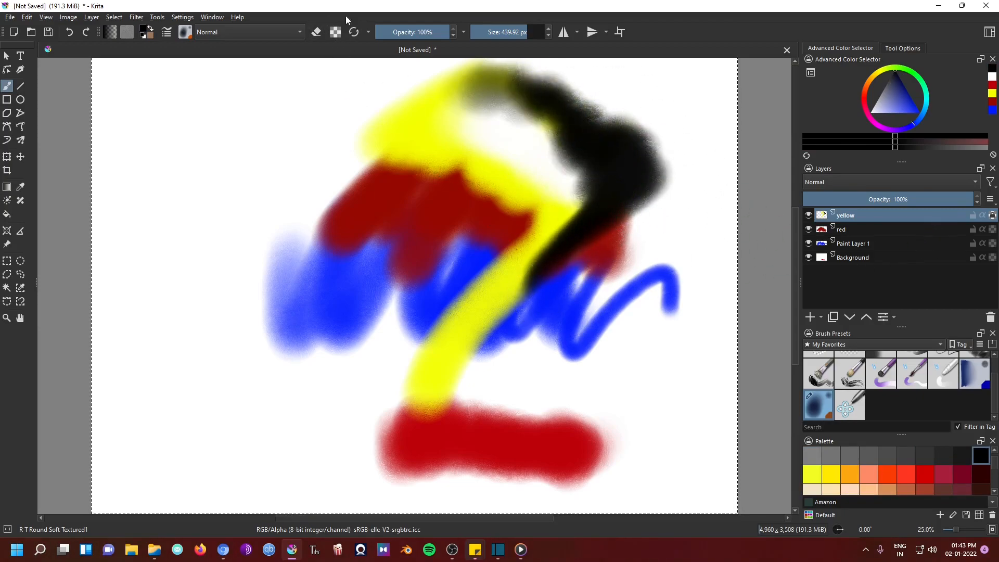
pyautogui.click(335, 33)
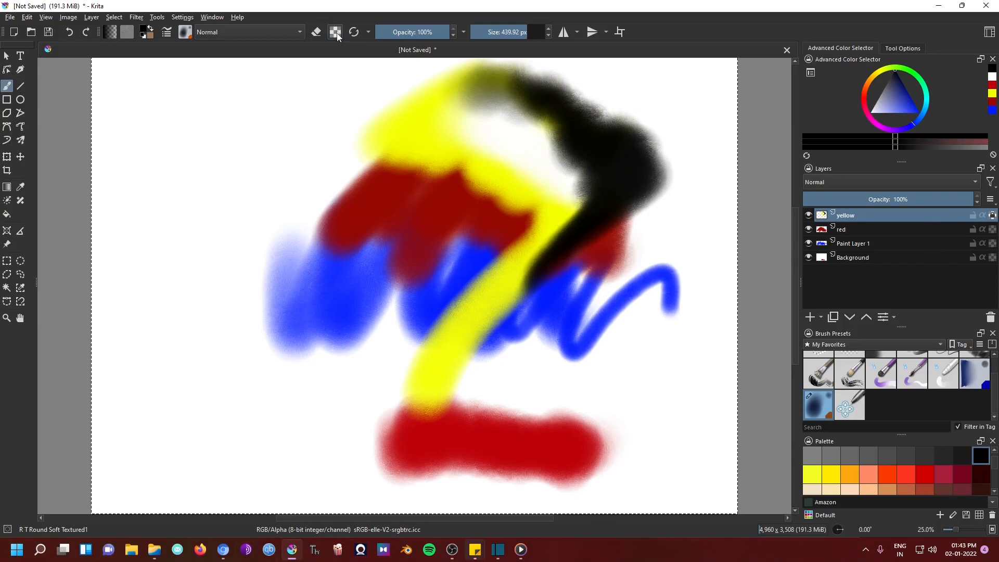
pyautogui.click(992, 215)
# - Give the yellow layer a yellow color label and the red layer an orange one
pyautogui.rightClick(879, 215)
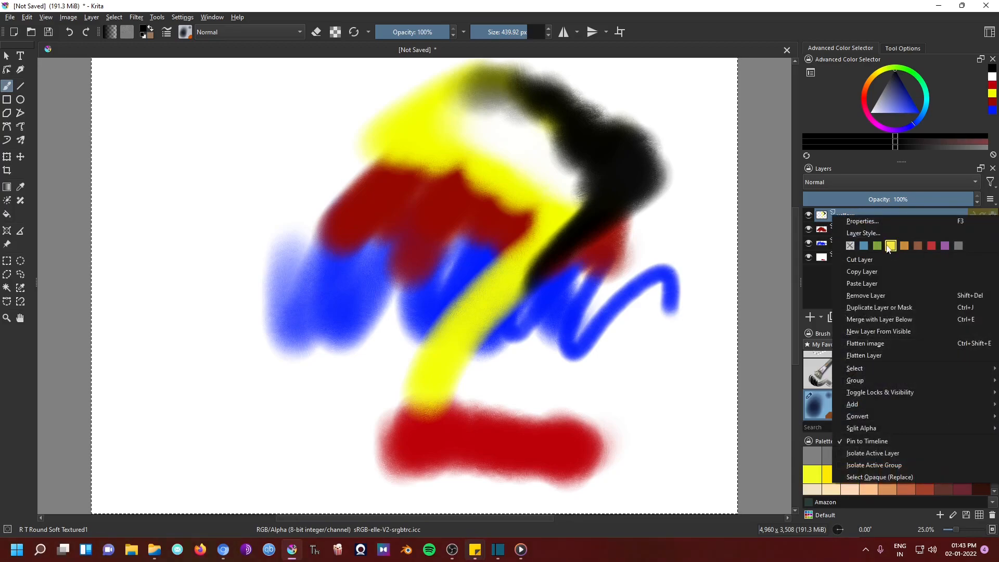
pyautogui.click(890, 247)
pyautogui.rightClick(867, 235)
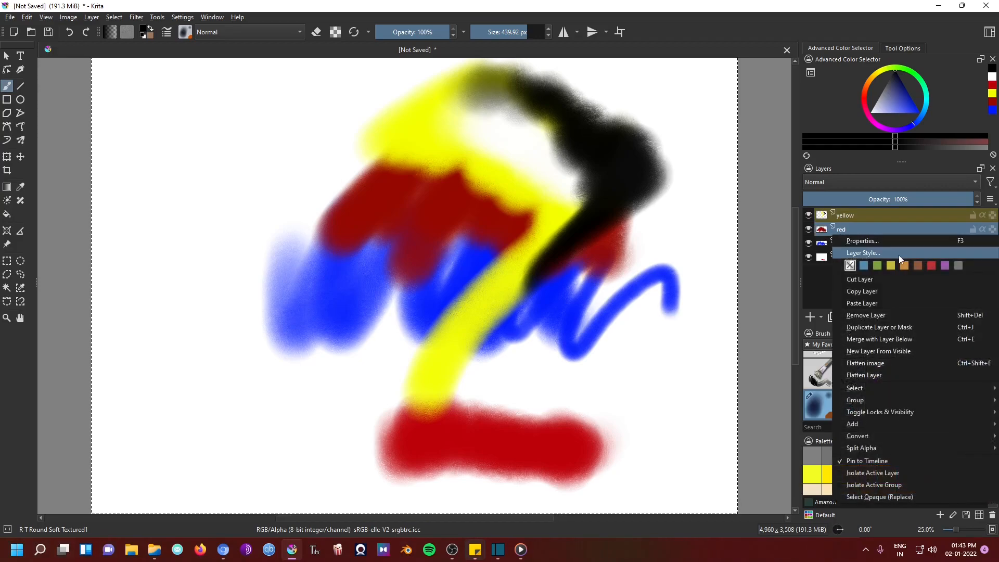
pyautogui.click(822, 282)
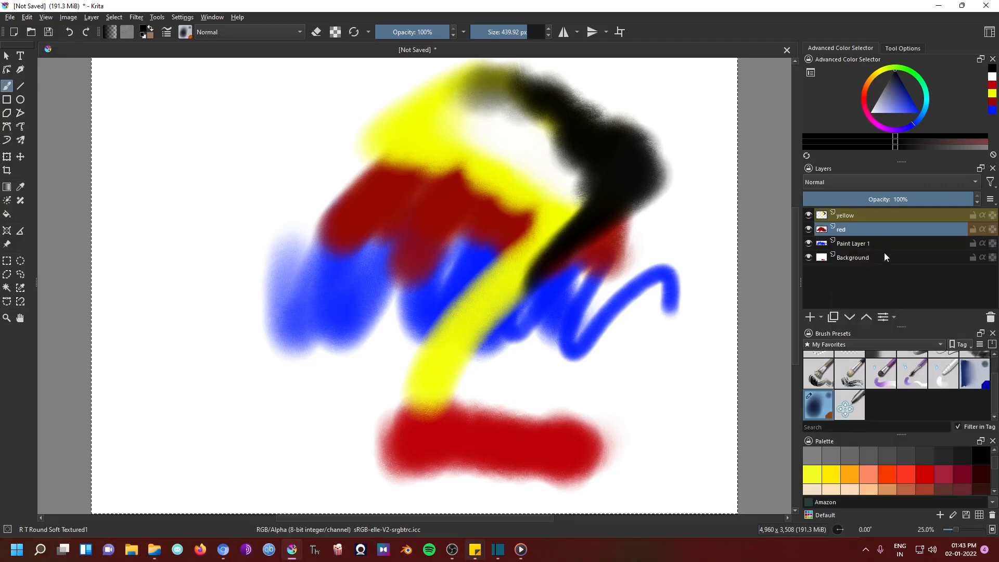
# - Group the yellow, red and Paint Layer 1 layers, and rename the group as "i am a group"
pyautogui.click(852, 216)
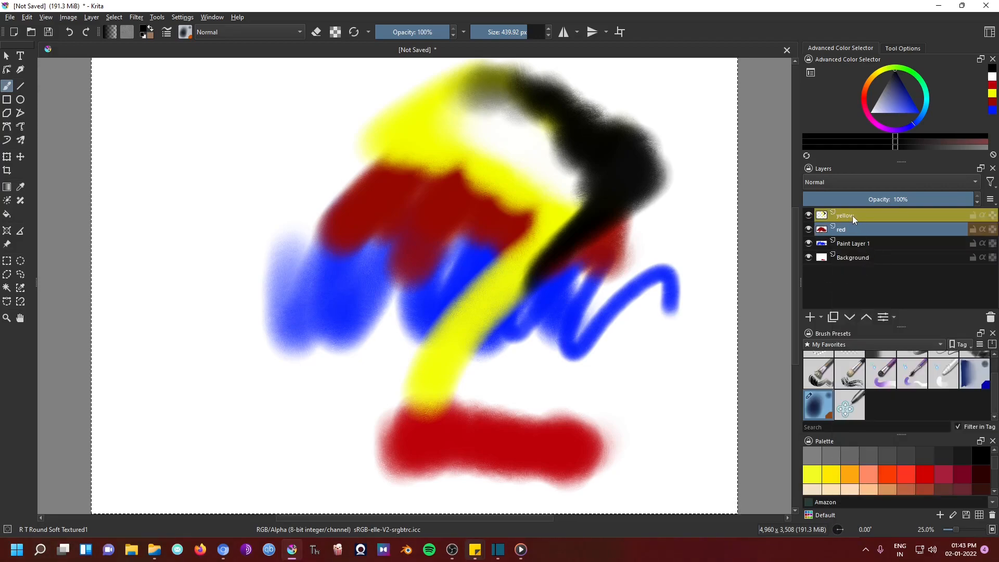
pyautogui.keyDown('shift'); pyautogui.click(855, 244); pyautogui.keyUp('shift')
pyautogui.hotkey('ctrl', 'g')
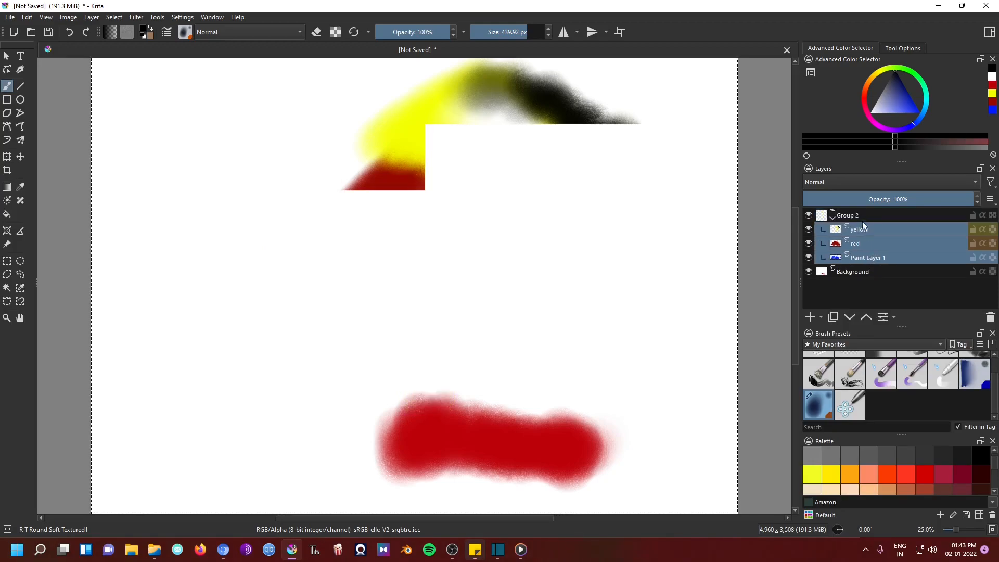
pyautogui.doubleClick(856, 215)
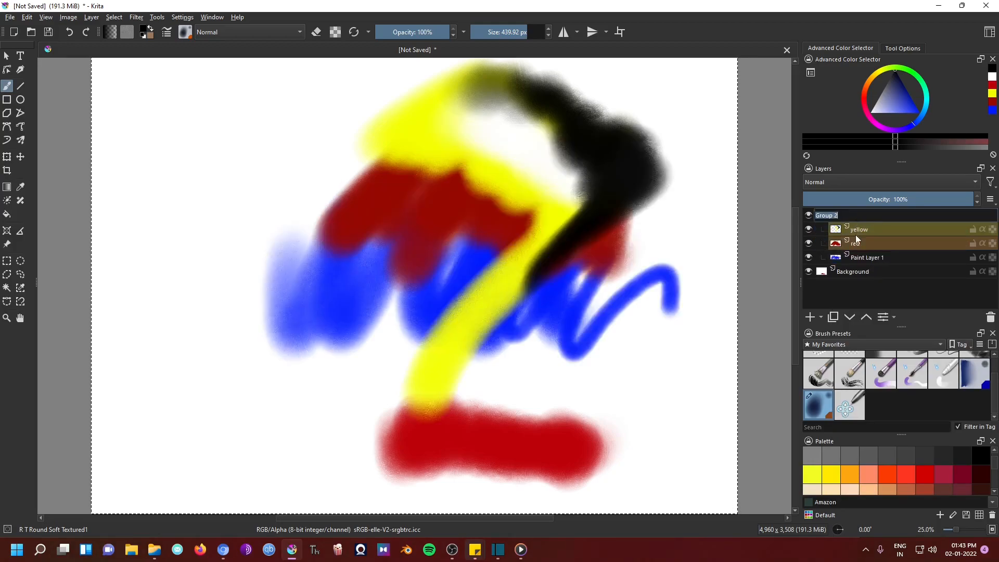
pyautogui.write('i am a group')
pyautogui.press('Return')
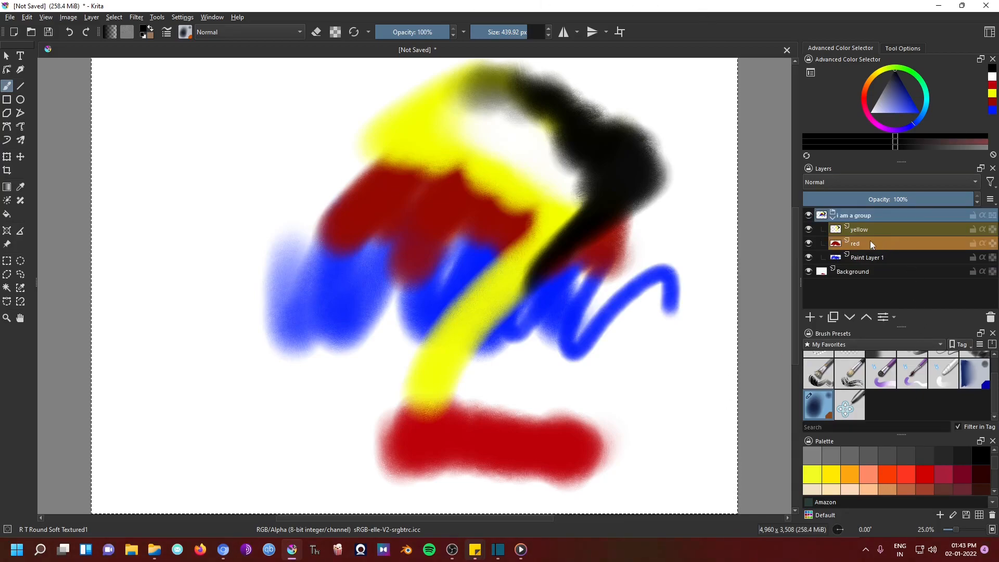
# - Delete the yellow layer from the group
pyautogui.moveTo(870, 242)
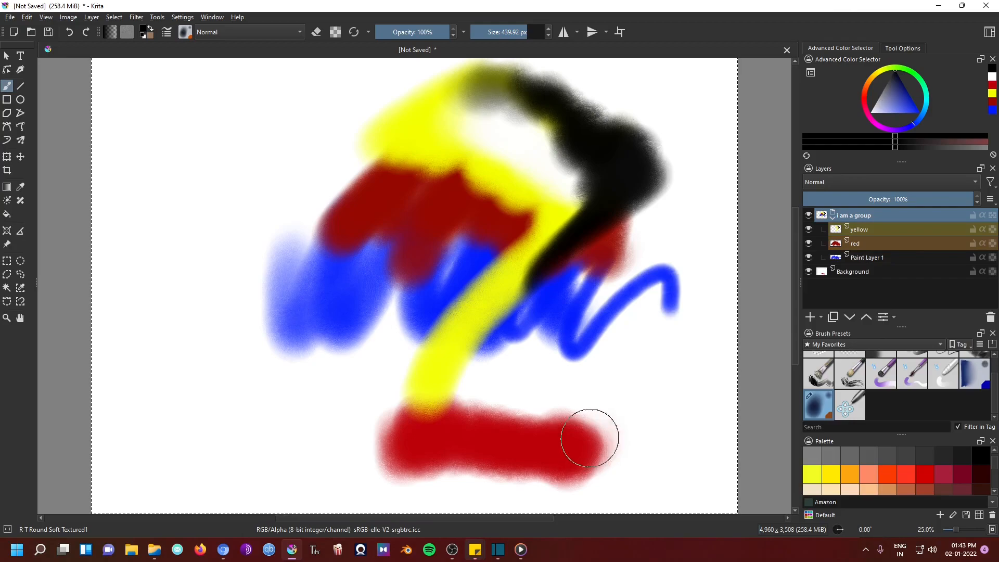
pyautogui.click(917, 232)
pyautogui.click(913, 244)
pyautogui.click(870, 229)
pyautogui.click(990, 318)
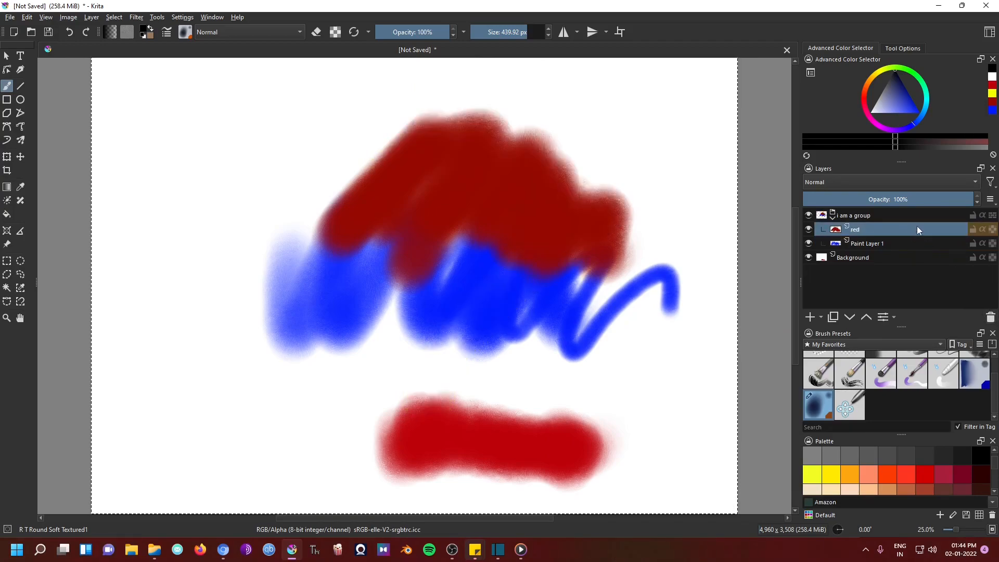
# - Paint black over the blue strokes on the red layer with inherit alpha turned on, and toggle that layer's visibility
pyautogui.click(982, 229)
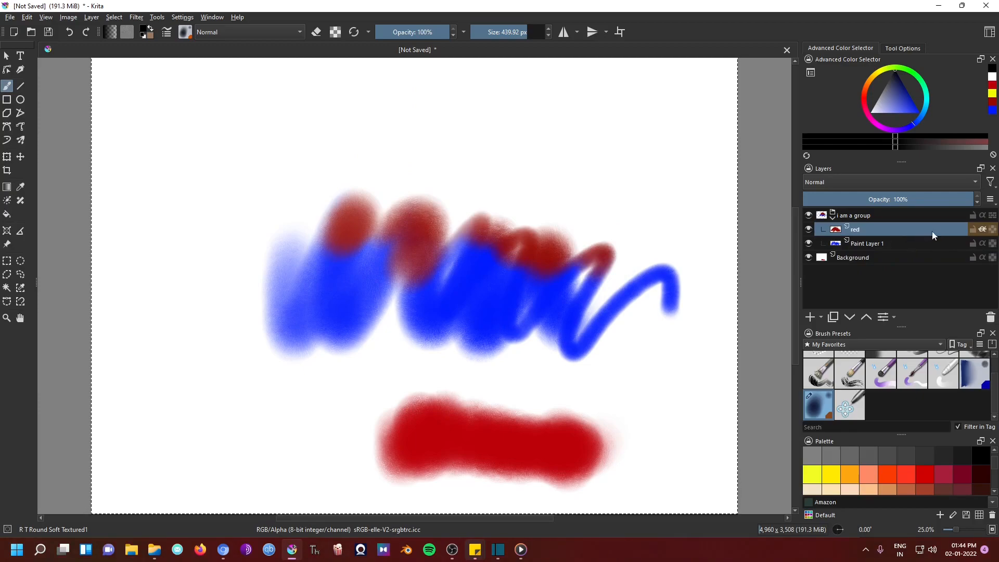
pyautogui.moveTo(456, 257)
pyautogui.mouseDown()
pyautogui.moveTo(563, 223)
pyautogui.moveTo(613, 240)
pyautogui.moveTo(591, 320)
pyautogui.moveTo(627, 328)
pyautogui.moveTo(613, 264)
pyautogui.moveTo(442, 213)
pyautogui.moveTo(436, 187)
pyautogui.moveTo(371, 225)
pyautogui.moveTo(306, 349)
pyautogui.moveTo(280, 345)
pyautogui.moveTo(276, 281)
pyautogui.moveTo(350, 232)
pyautogui.moveTo(394, 259)
pyautogui.moveTo(447, 273)
pyautogui.moveTo(592, 287)
pyautogui.moveTo(645, 280)
pyautogui.moveTo(679, 306)
pyautogui.moveTo(621, 241)
pyautogui.moveTo(463, 229)
pyautogui.mouseUp()
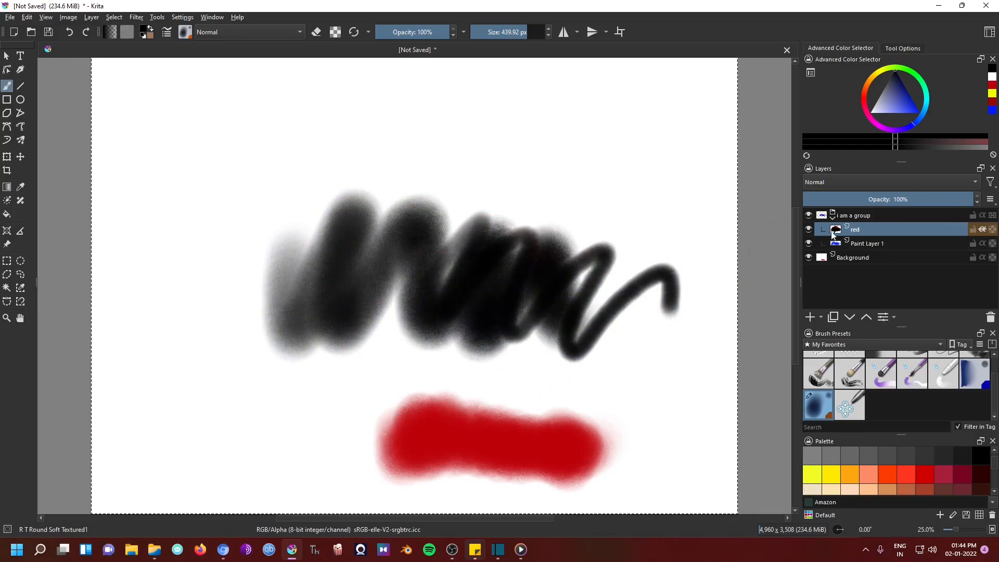
pyautogui.click(808, 230)
pyautogui.click(808, 230)
pyautogui.click(808, 229)
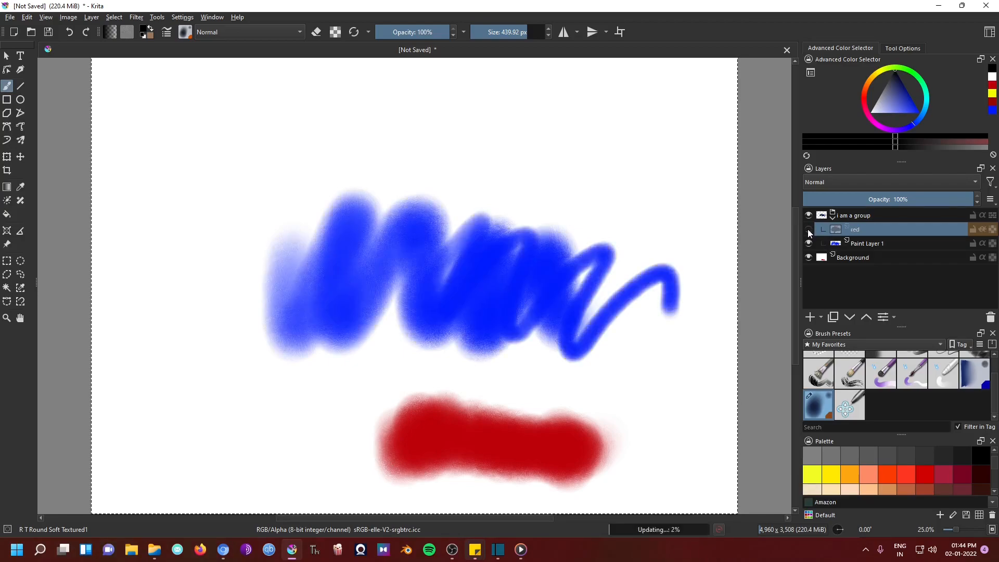
pyautogui.click(808, 229)
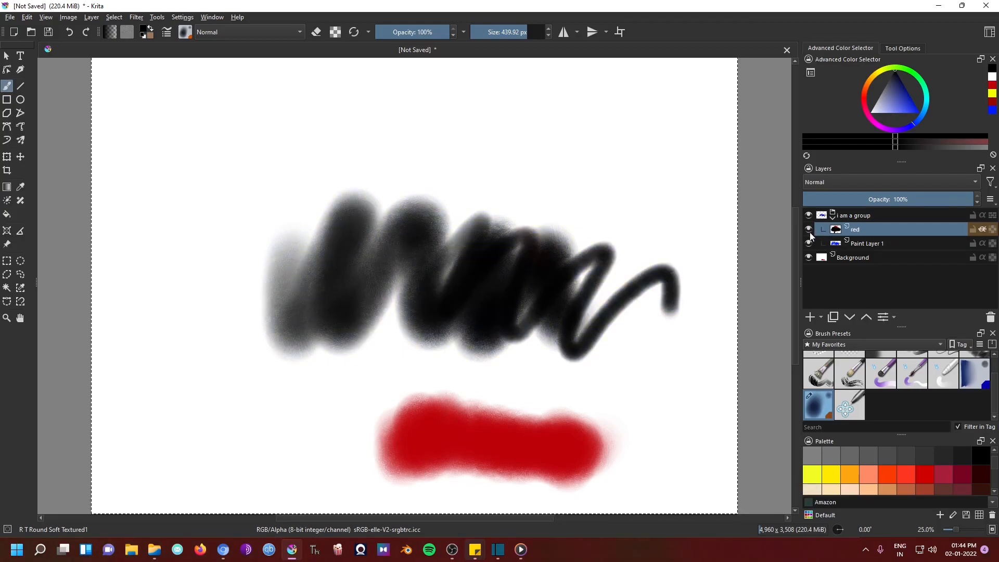
# - Paint white and blue strokes on the alpha-inheriting red layer, and hide and show the layer
pyautogui.click(893, 102)
pyautogui.moveTo(416, 216)
pyautogui.mouseDown()
pyautogui.moveTo(476, 278)
pyautogui.moveTo(535, 290)
pyautogui.moveTo(634, 342)
pyautogui.mouseUp()
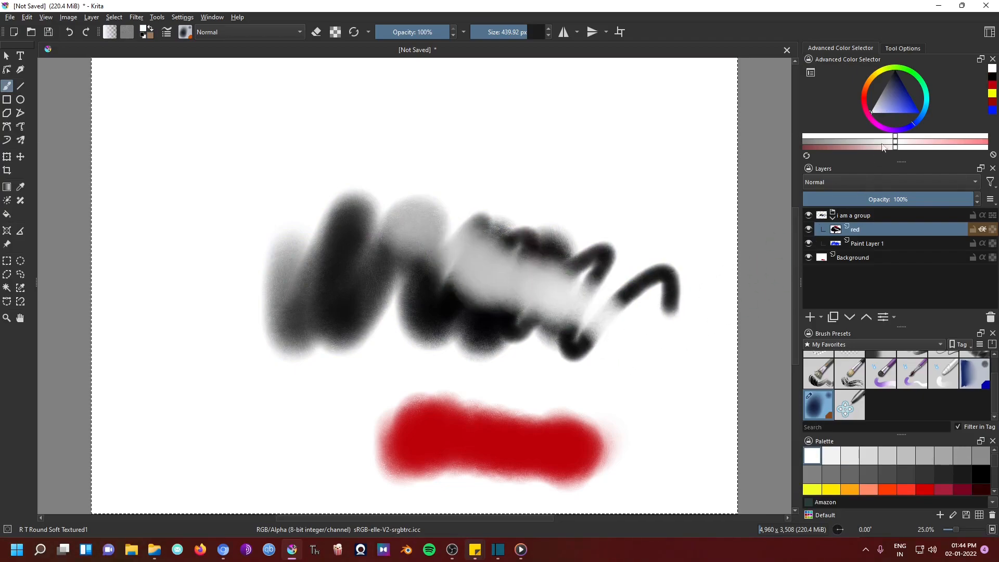
pyautogui.click(918, 111)
pyautogui.moveTo(536, 271)
pyautogui.mouseDown()
pyautogui.moveTo(553, 262)
pyautogui.moveTo(580, 356)
pyautogui.moveTo(597, 279)
pyautogui.moveTo(555, 239)
pyautogui.moveTo(582, 209)
pyautogui.mouseUp()
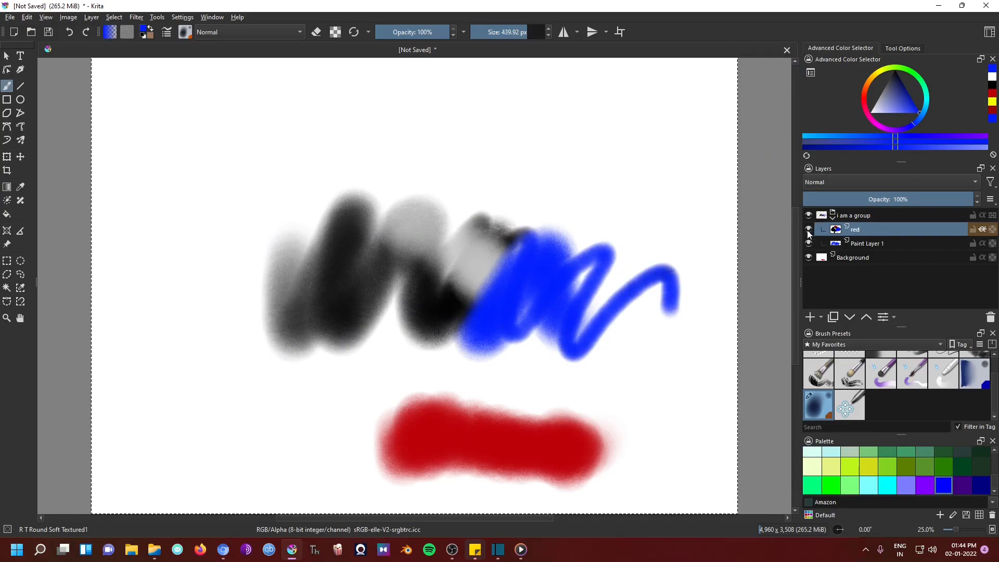
pyautogui.click(808, 230)
pyautogui.click(808, 229)
# - Group the red layer and Paint Layer 1 inside the existing group, and rename the nested group as "another group"
pyautogui.moveTo(888, 242); pyautogui.dragTo(884, 229)
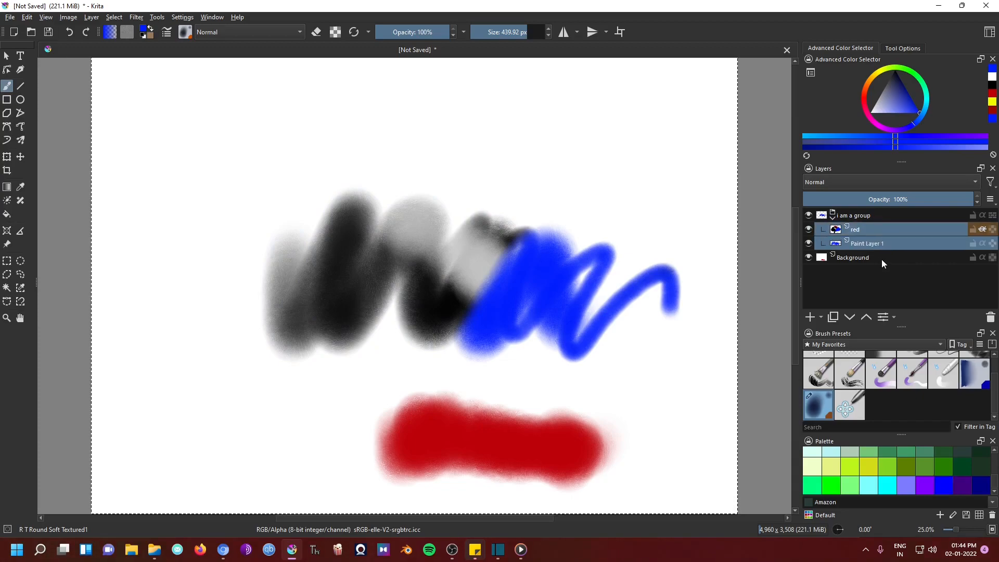
pyautogui.hotkey('ctrl', 'g')
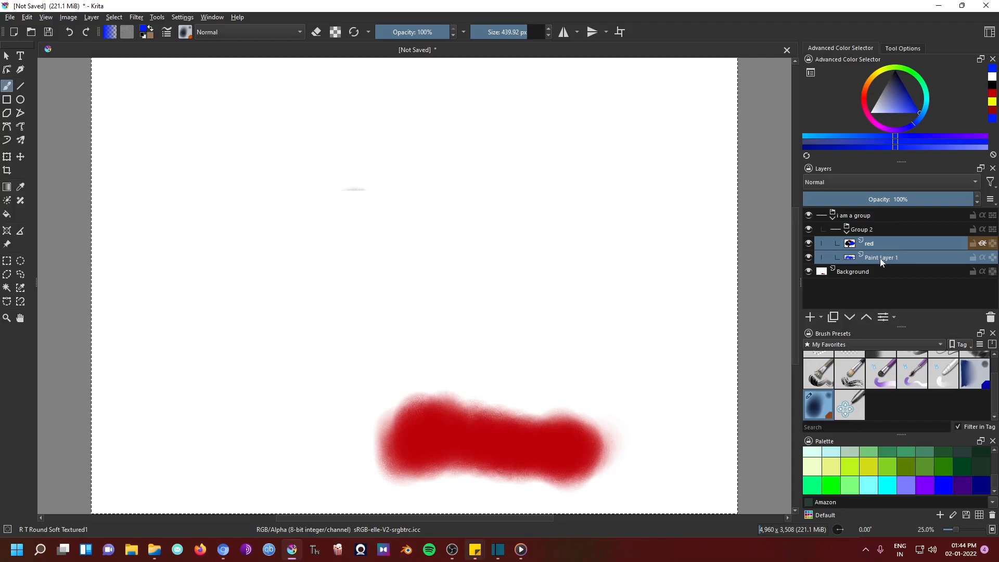
pyautogui.doubleClick(882, 229)
pyautogui.write('another g')
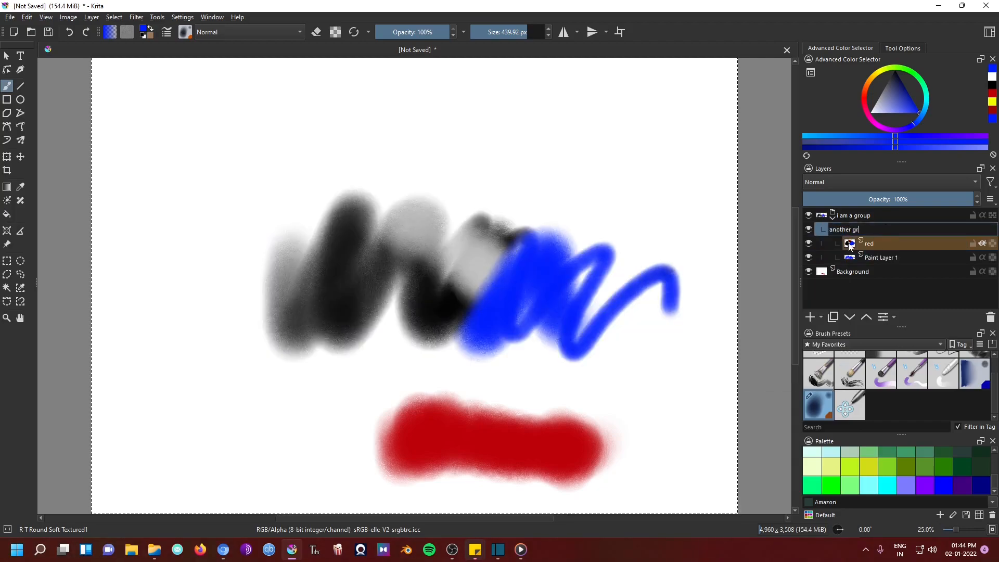
pyautogui.press('Return')
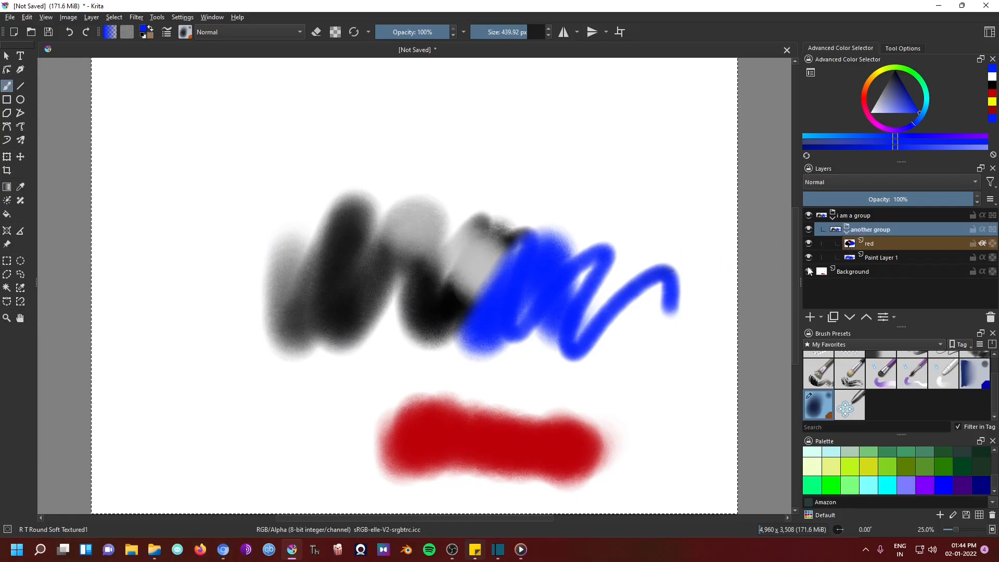
# - Add a new paint layer above the red layer inside the nested group
pyautogui.click(891, 242)
pyautogui.click(810, 316)
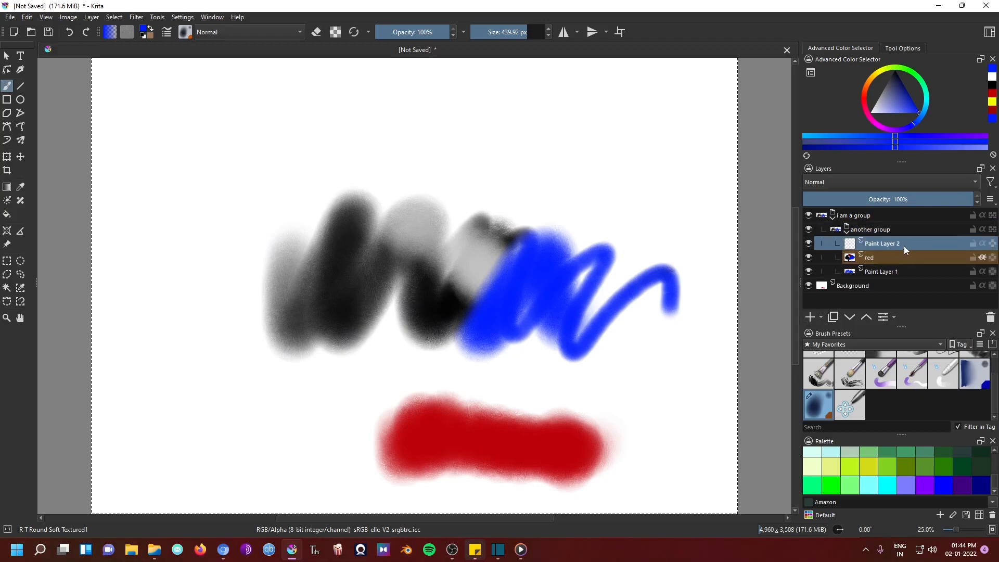
# - Wrap the nested "another group" in a new group of its own with Quick Group
pyautogui.click(882, 229)
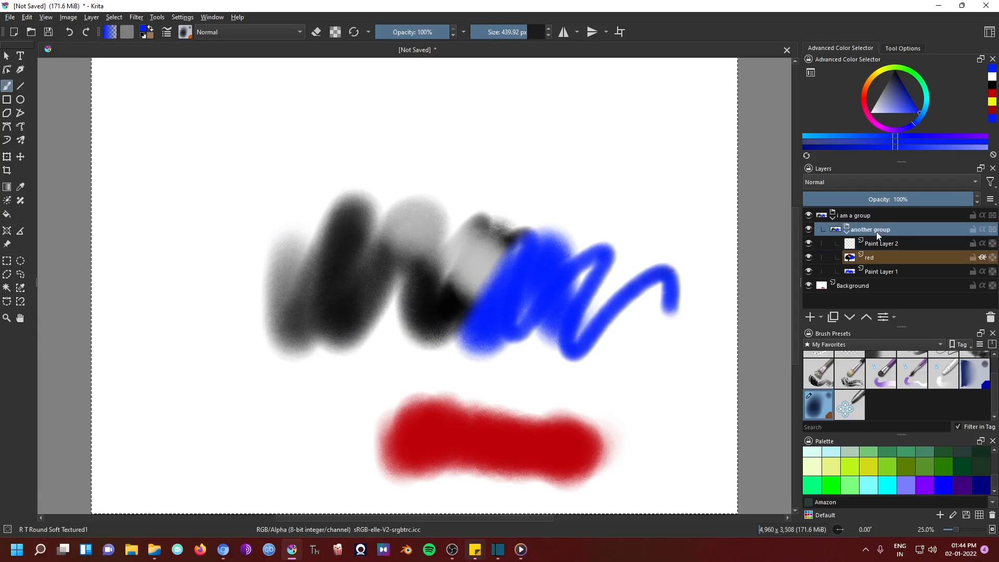
pyautogui.rightClick(876, 234)
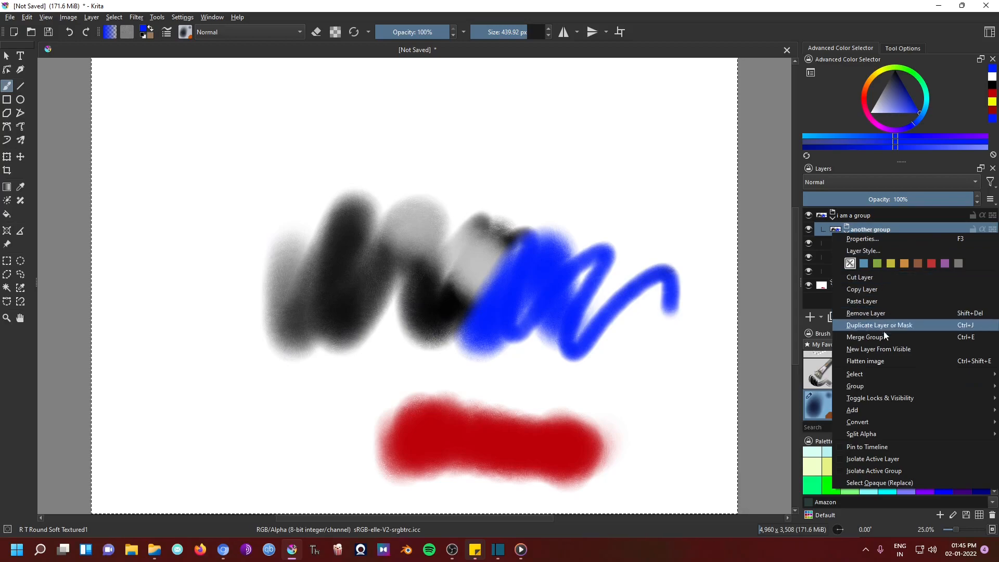
pyautogui.moveTo(884, 374)
pyautogui.moveTo(858, 385)
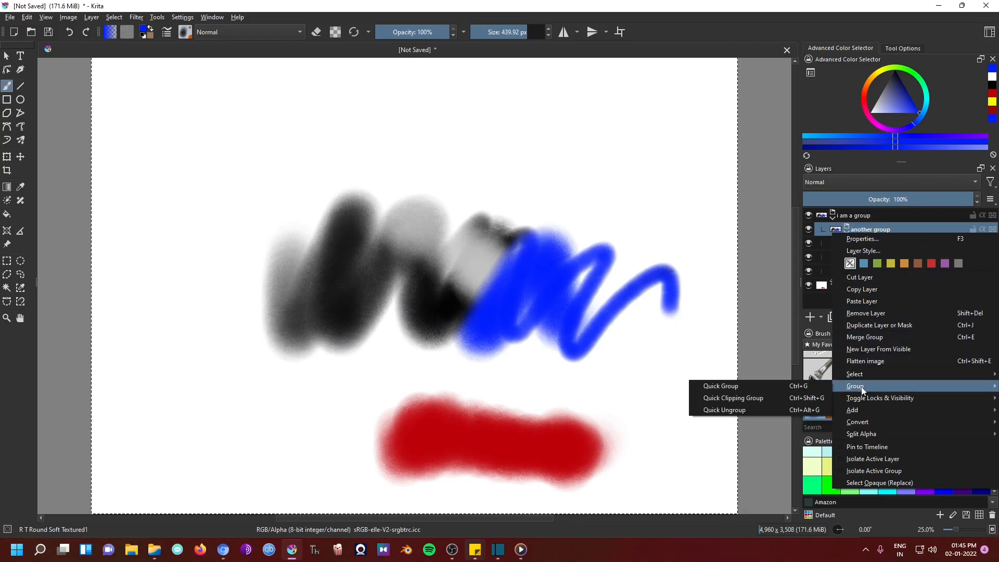
pyautogui.click(814, 385)
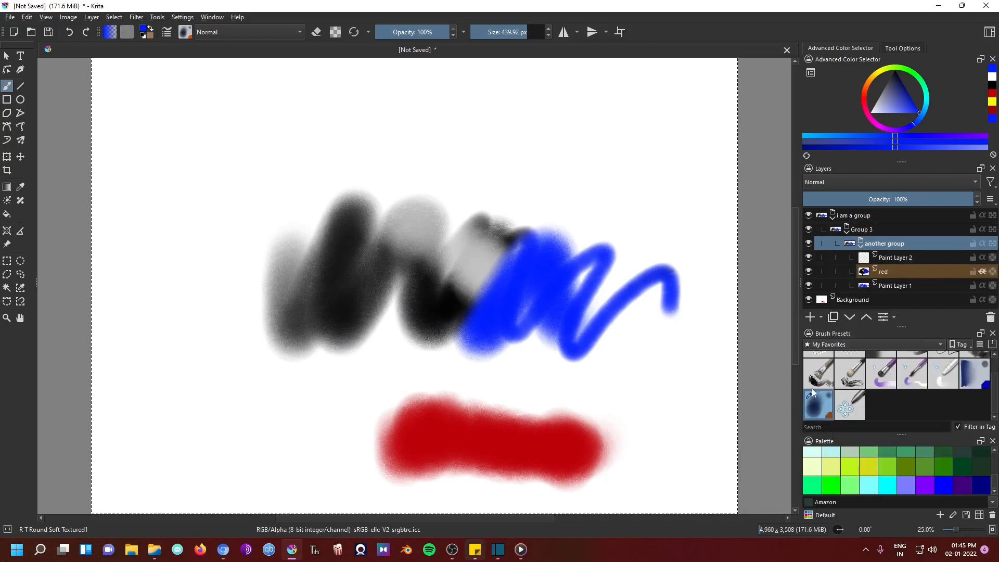
# - Ungroup the outermost group, "i am a group", with Quick Ungroup
pyautogui.click(870, 231)
pyautogui.click(867, 220)
pyautogui.rightClick(867, 219)
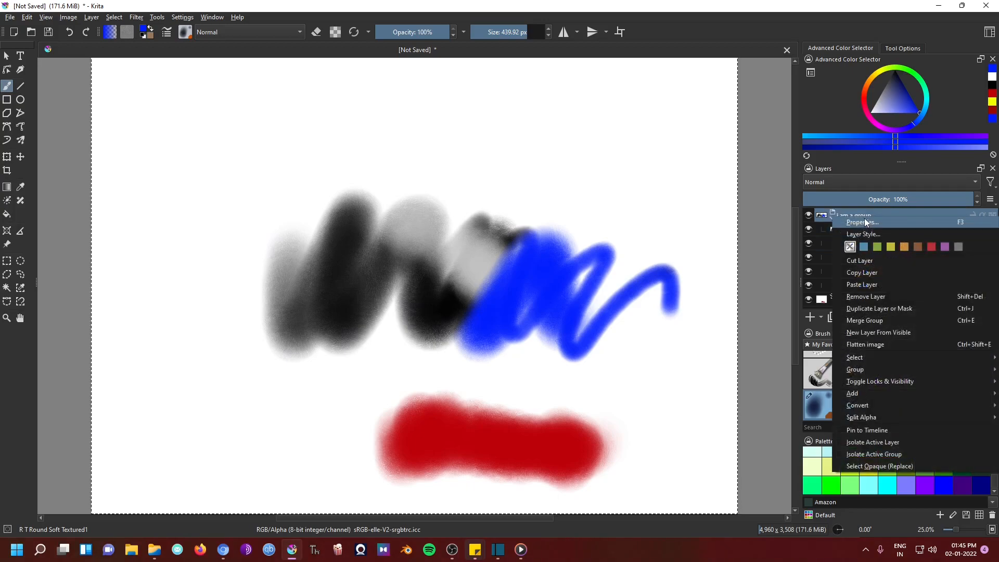
pyautogui.moveTo(889, 374)
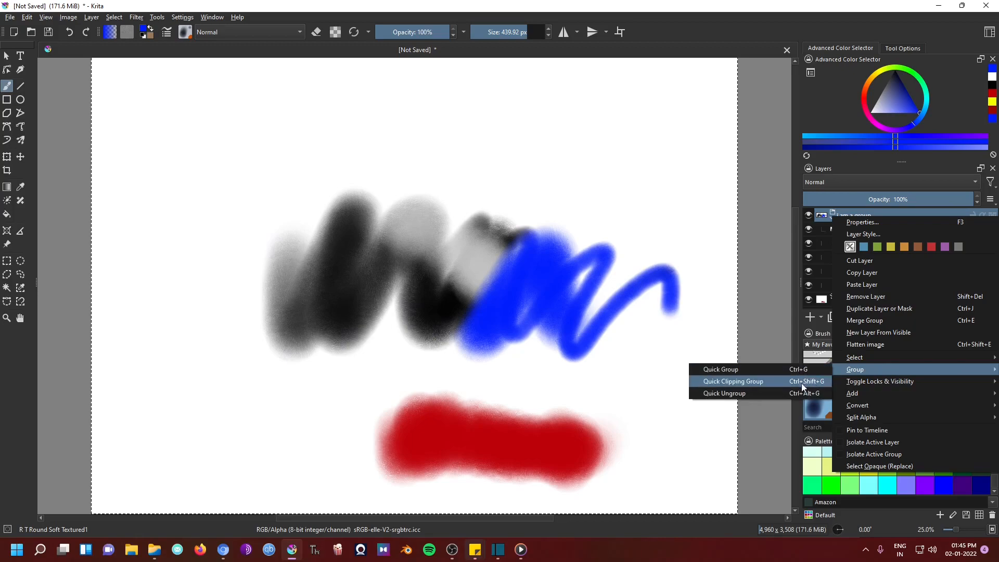
pyautogui.click(793, 394)
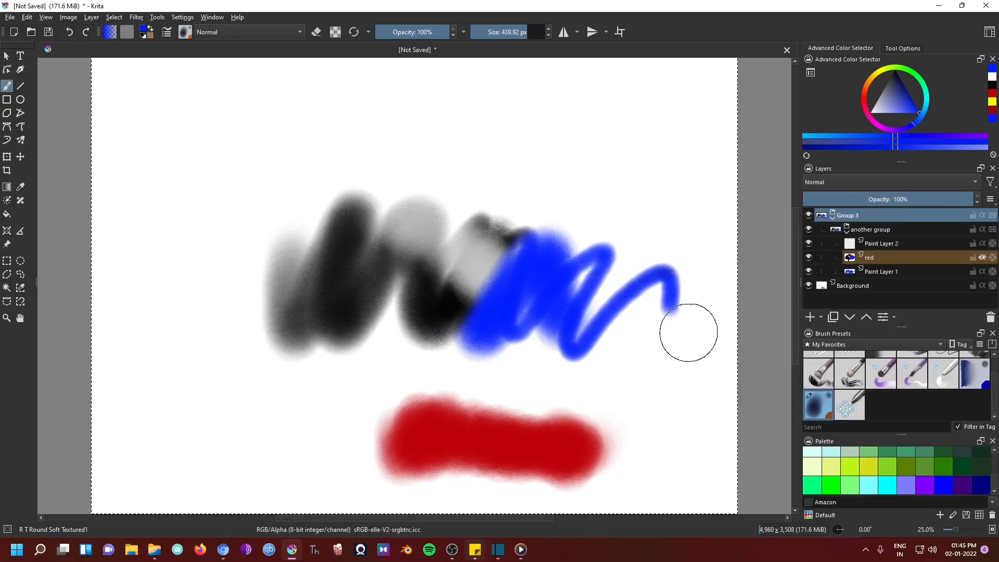
# - Merge Paint Layer 2, red and Paint Layer 1 into one layer, and paint a short soft blue stroke at the blue squiggle's right end
pyautogui.click(884, 246)
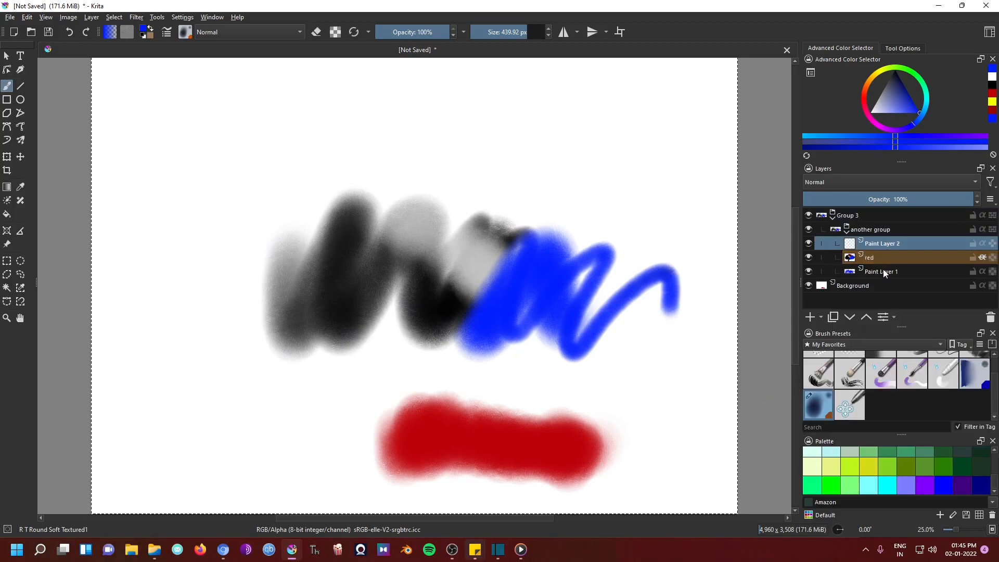
pyautogui.keyDown('shift'); pyautogui.click(884, 271); pyautogui.keyUp('shift')
pyautogui.rightClick(884, 258)
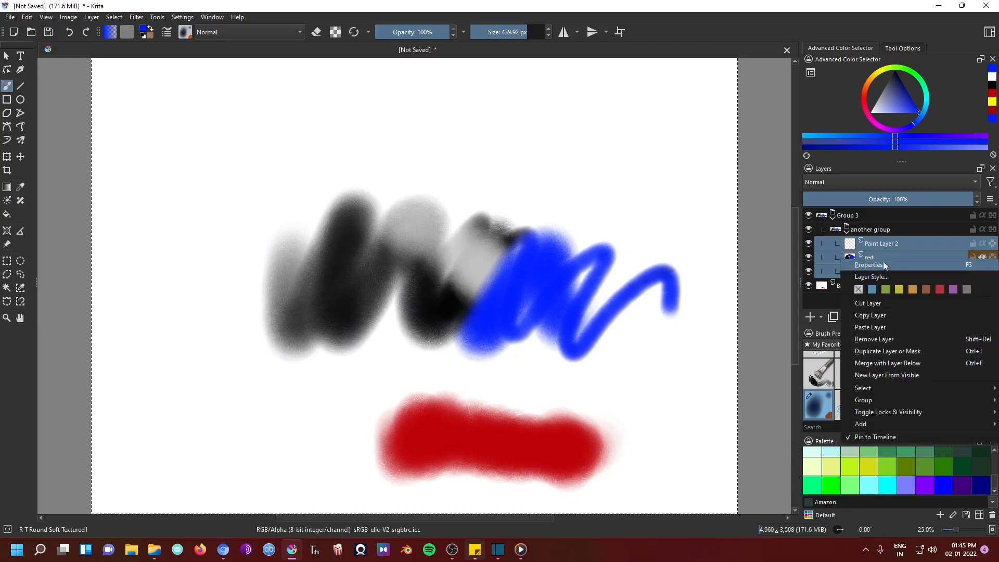
pyautogui.click(910, 364)
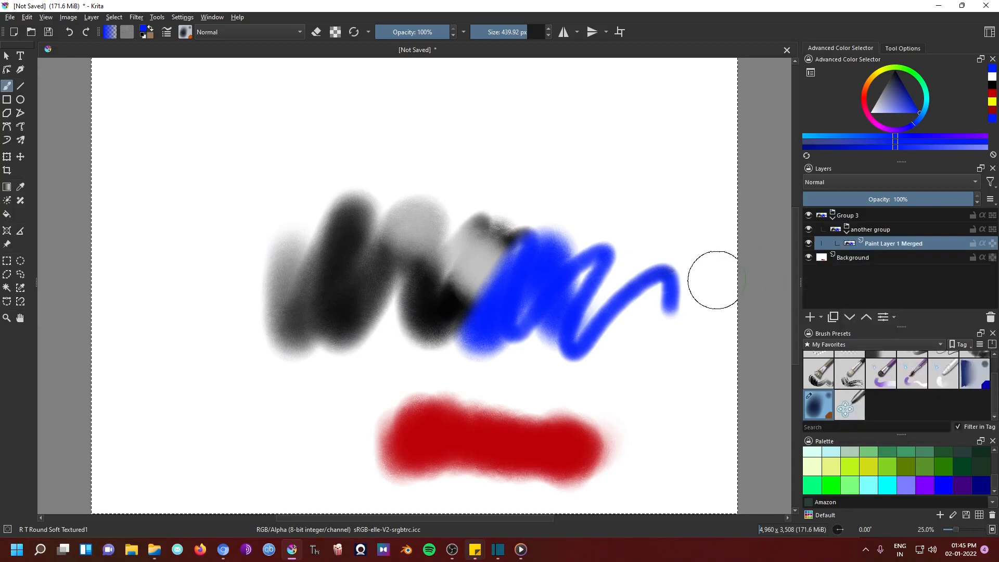
pyautogui.moveTo(691, 294)
pyautogui.mouseDown()
pyautogui.moveTo(685, 278)
pyautogui.moveTo(704, 321)
pyautogui.moveTo(734, 303)
pyautogui.mouseUp()
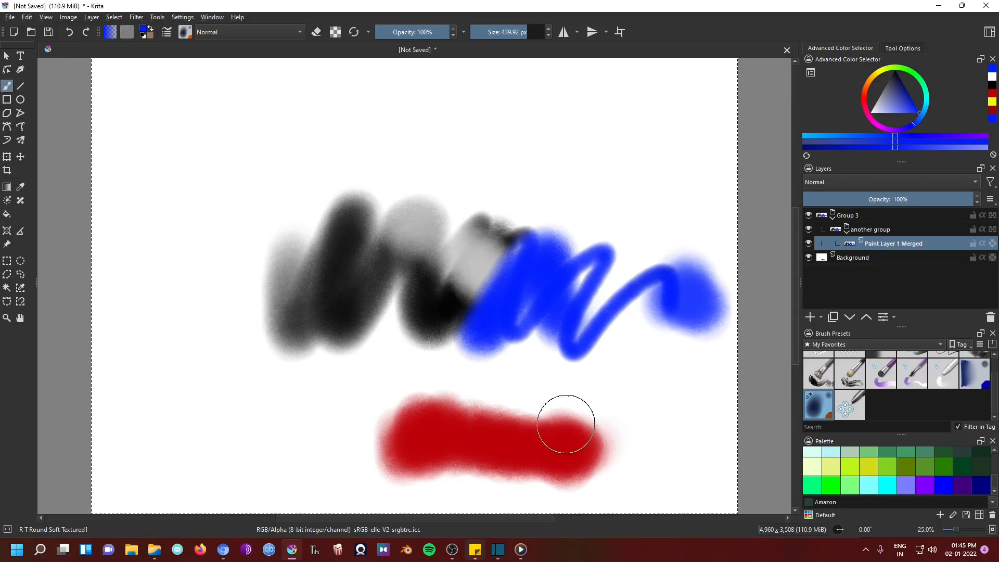
pyautogui.moveTo(501, 555)
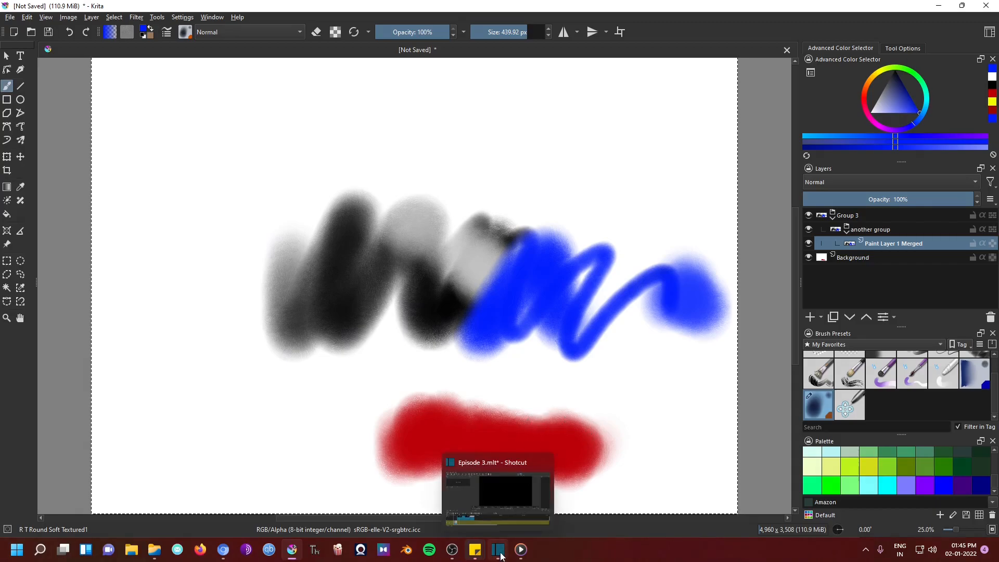